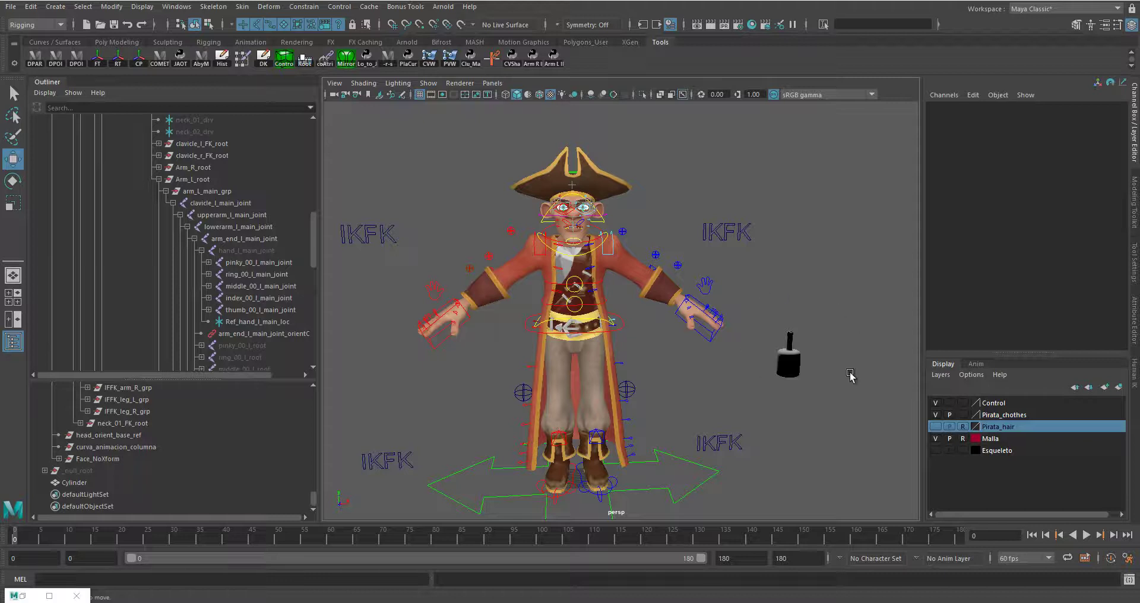
Create two controller hierarchies with the Wizard_Controllers tool, the second being _null1
{"action": "left_click", "coordinate": [788, 365]}
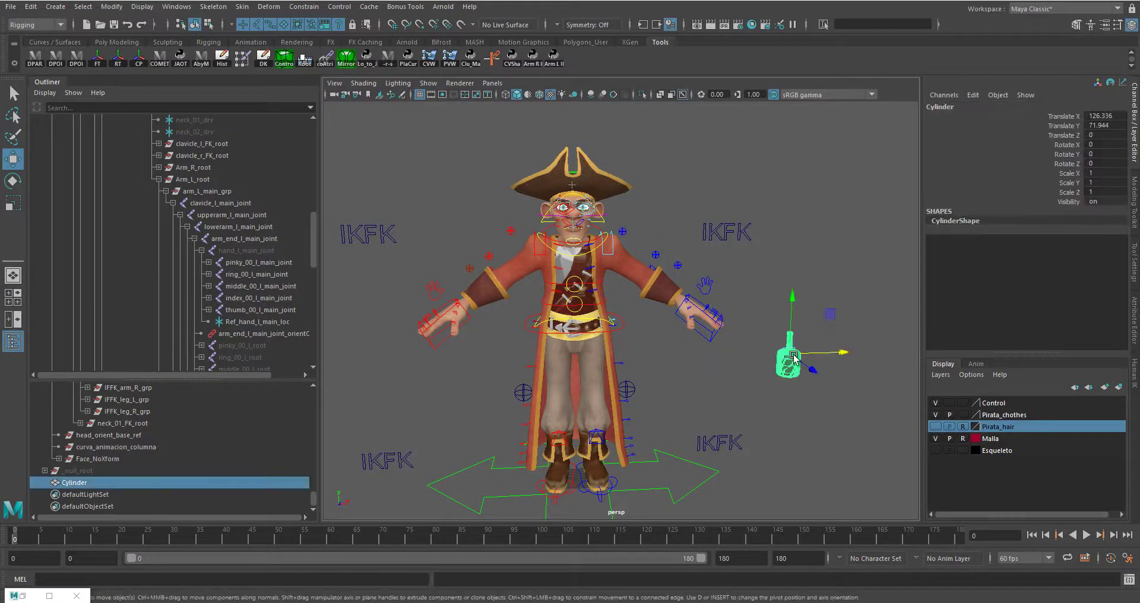
{"action": "left_click", "coordinate": [831, 367]}
{"action": "left_click", "coordinate": [284, 57]}
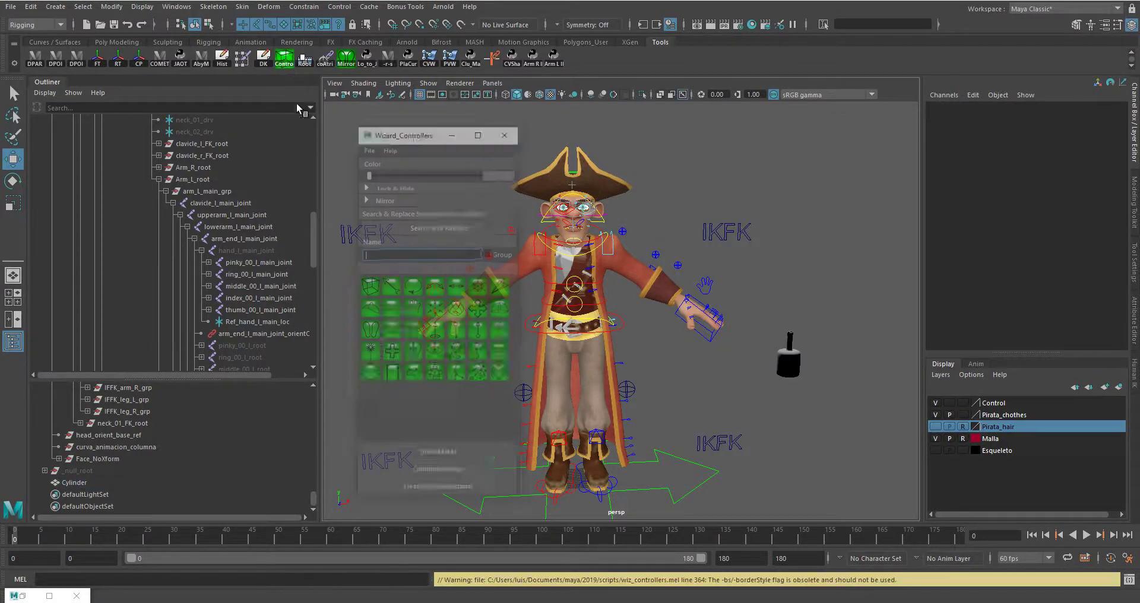
{"action": "left_click", "coordinate": [369, 375]}
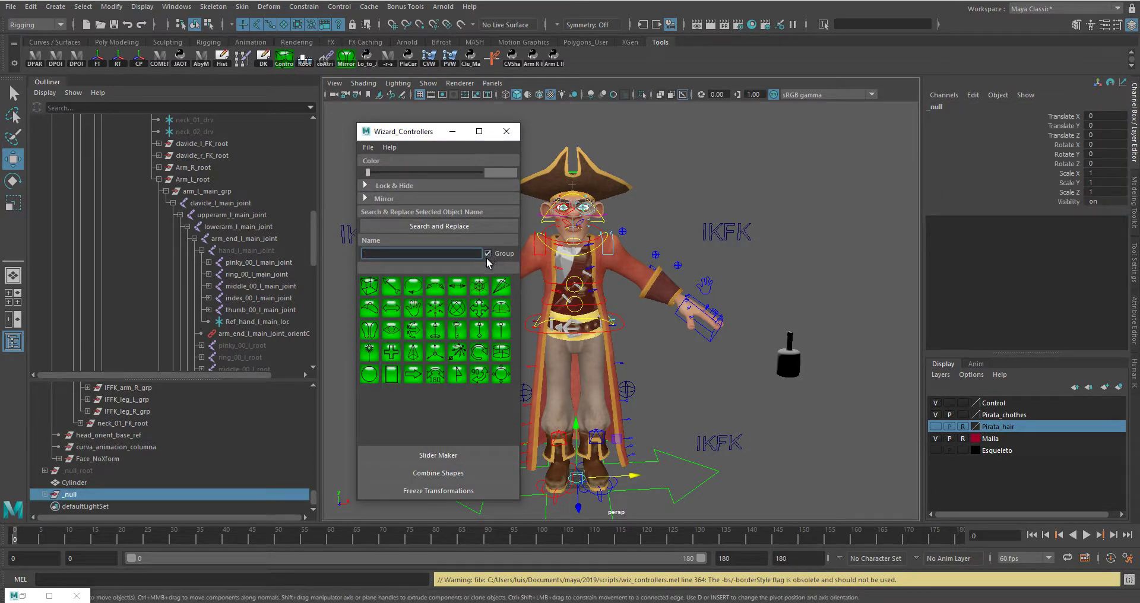
{"action": "left_click", "coordinate": [369, 375]}
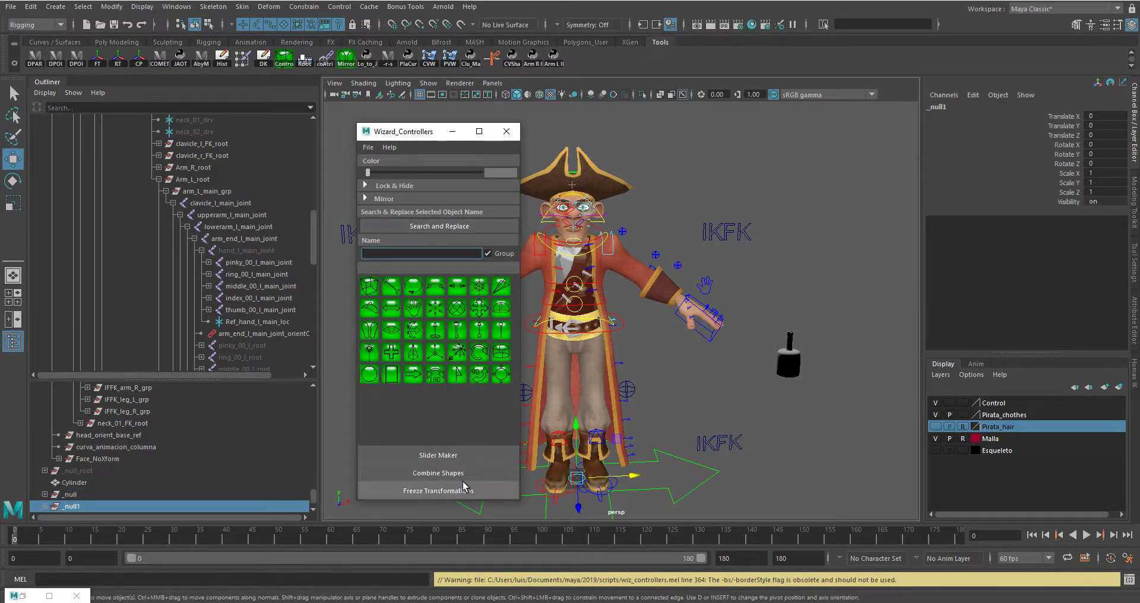
{"action": "left_click", "coordinate": [507, 131]}
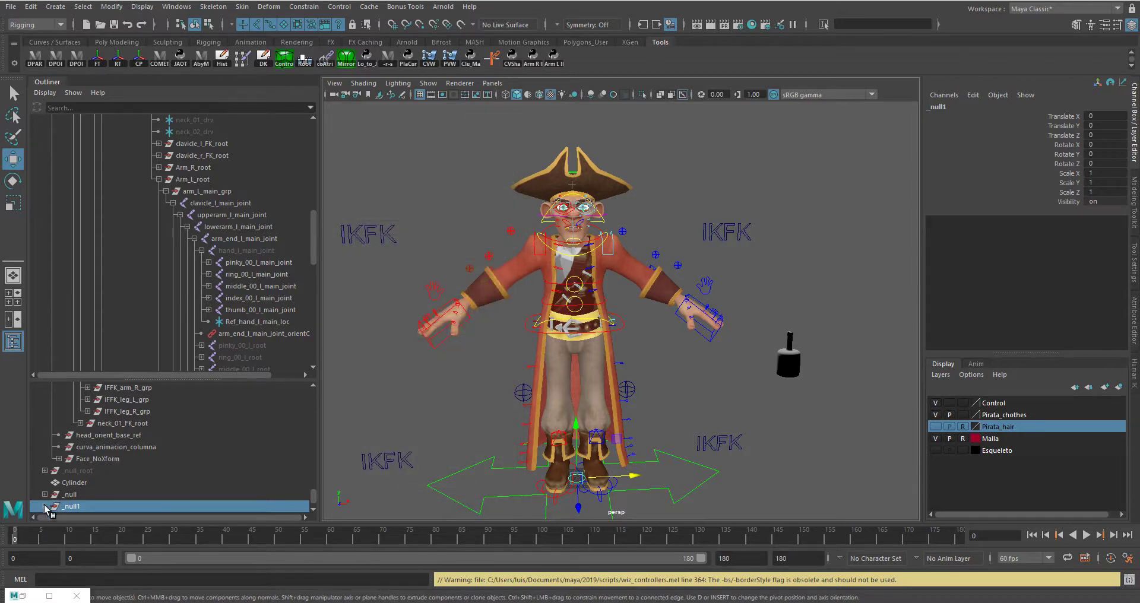
Expand _null1 down to _control and delete the extra _null controller
{"action": "left_click", "coordinate": [45, 506]}
{"action": "left_click", "coordinate": [52, 482]}
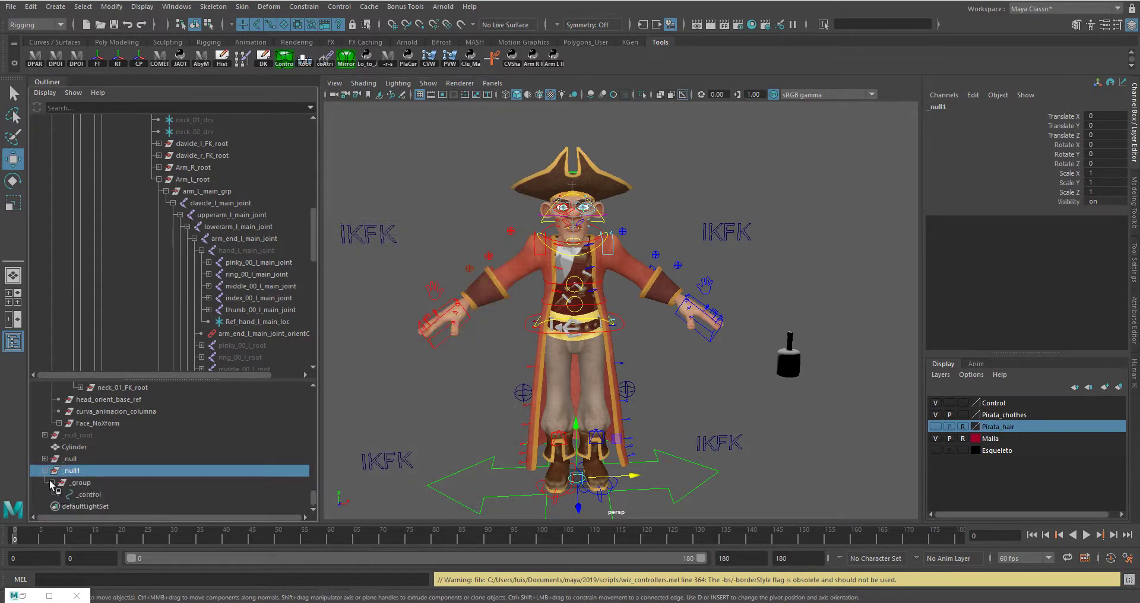
{"action": "left_click", "coordinate": [71, 460]}
{"action": "key", "text": "Delete"}
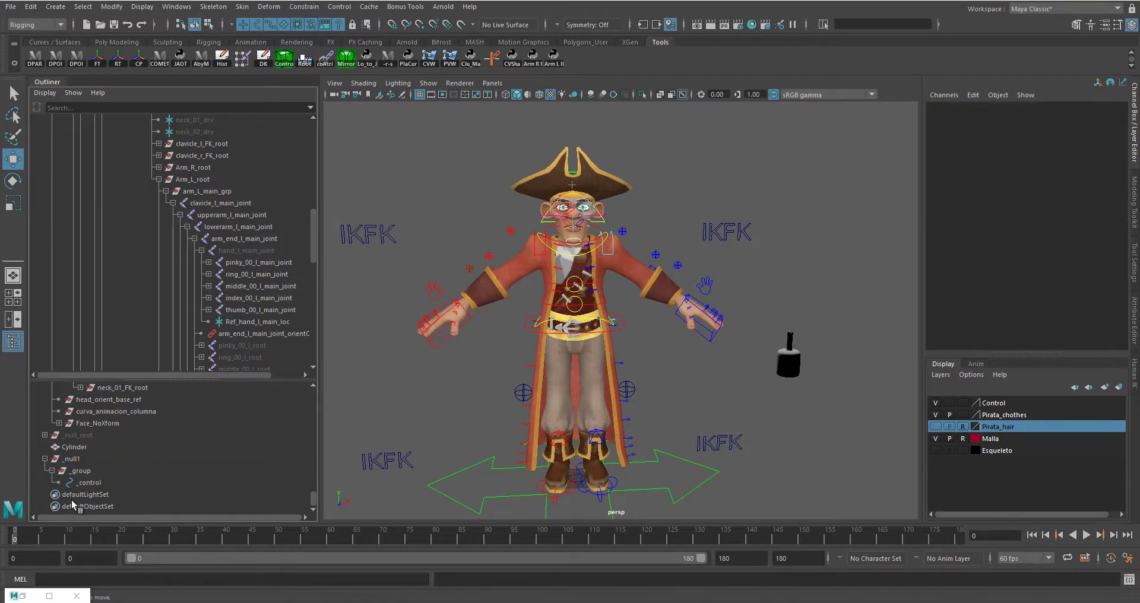
Match _null1's transforms to the bottle Cylinder with Match All Transforms, then select _control
{"action": "left_click", "coordinate": [71, 460]}
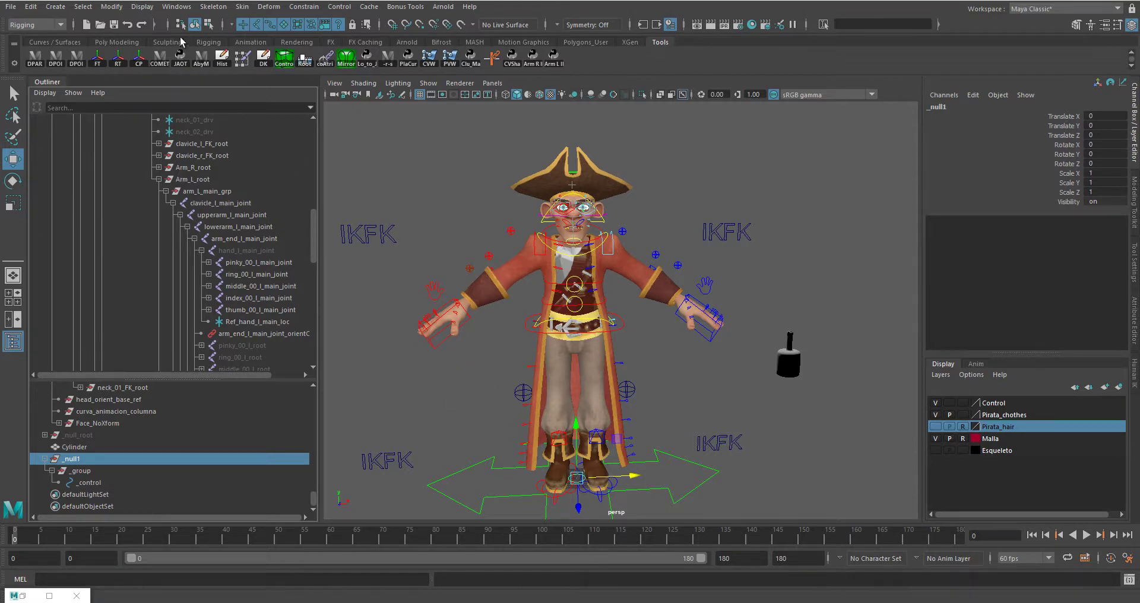
{"action": "left_click", "coordinate": [790, 370]}
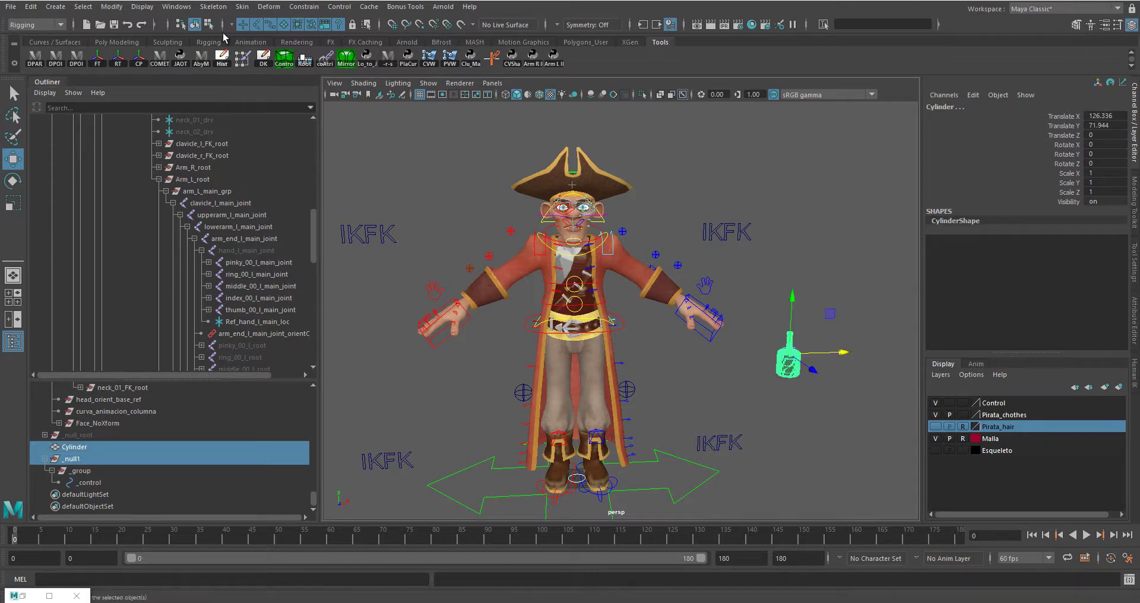
{"action": "left_click", "coordinate": [111, 6]}
{"action": "mouse_move", "coordinate": [153, 73]}
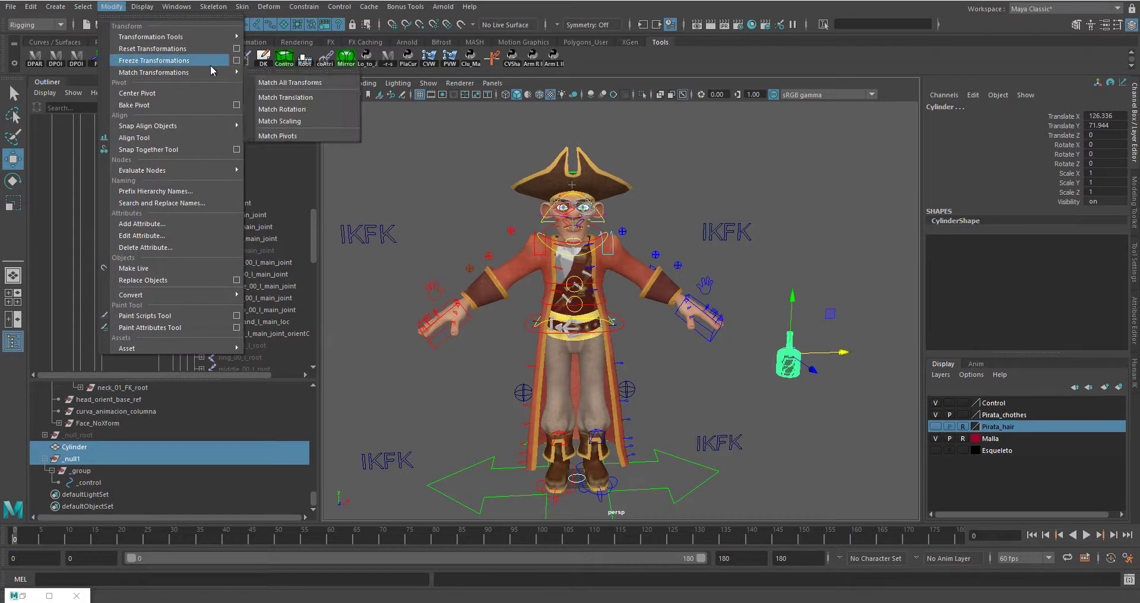
{"action": "left_click", "coordinate": [280, 85]}
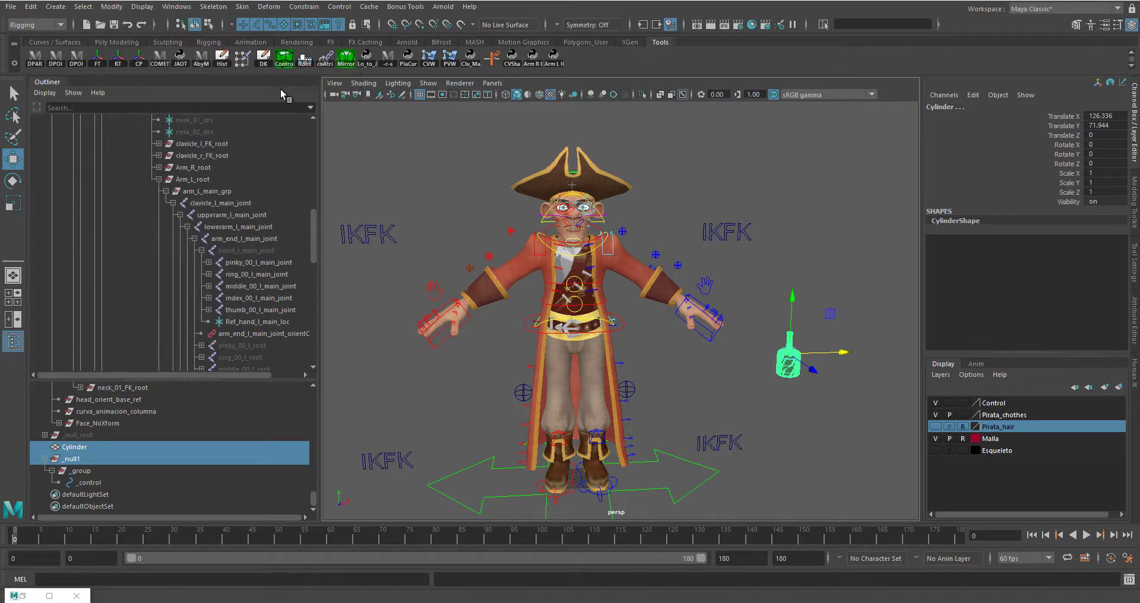
{"action": "left_click", "coordinate": [89, 483]}
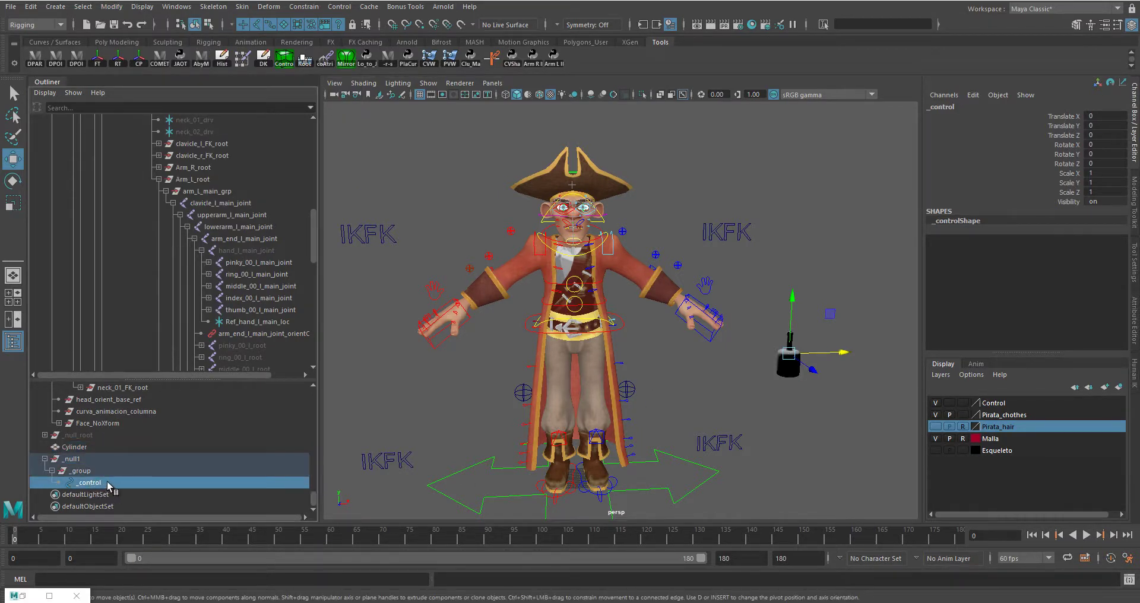
Scale up the _control curve's CVs around the bottle and parent the Cylinder under _control
{"action": "left_click_drag", "start_coordinate": [763, 308], "coordinate": [839, 405]}
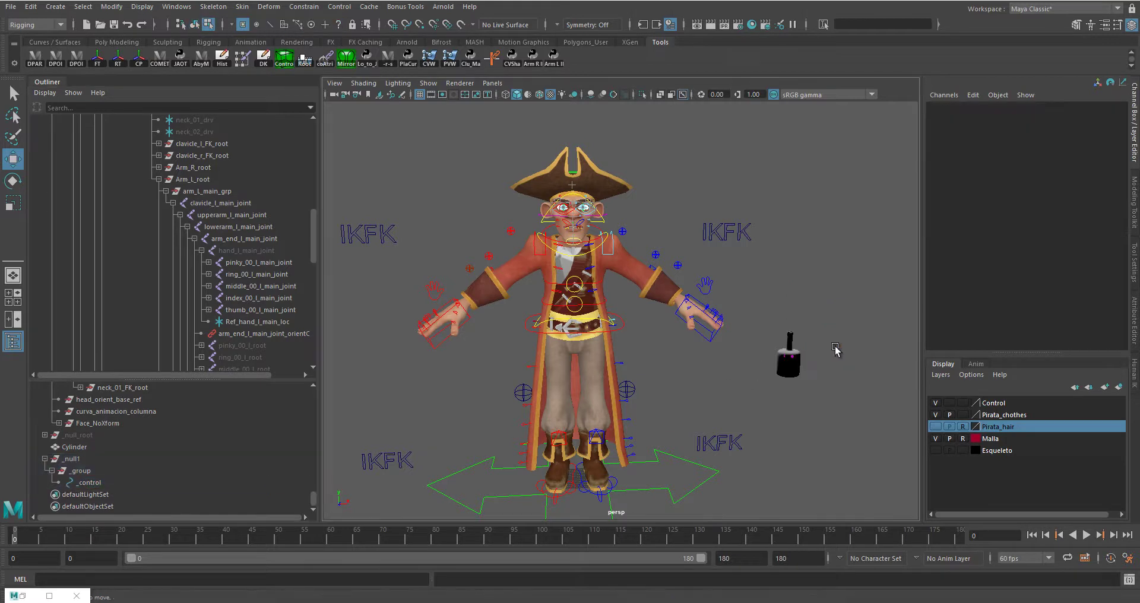
{"action": "key", "text": "r"}
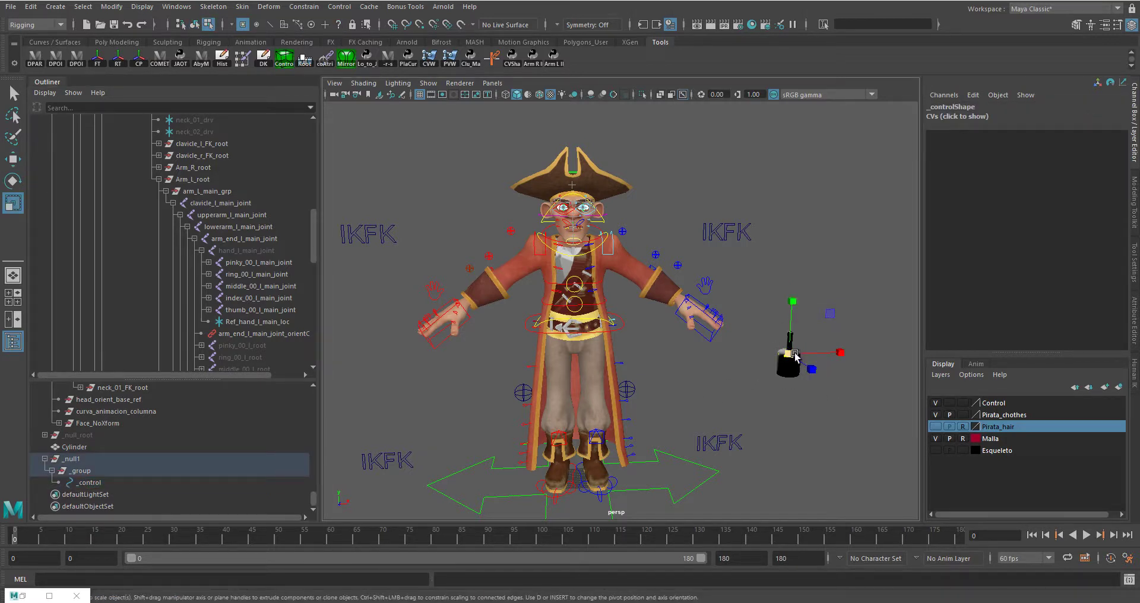
{"action": "left_click_drag", "start_coordinate": [805, 359], "coordinate": [800, 389]}
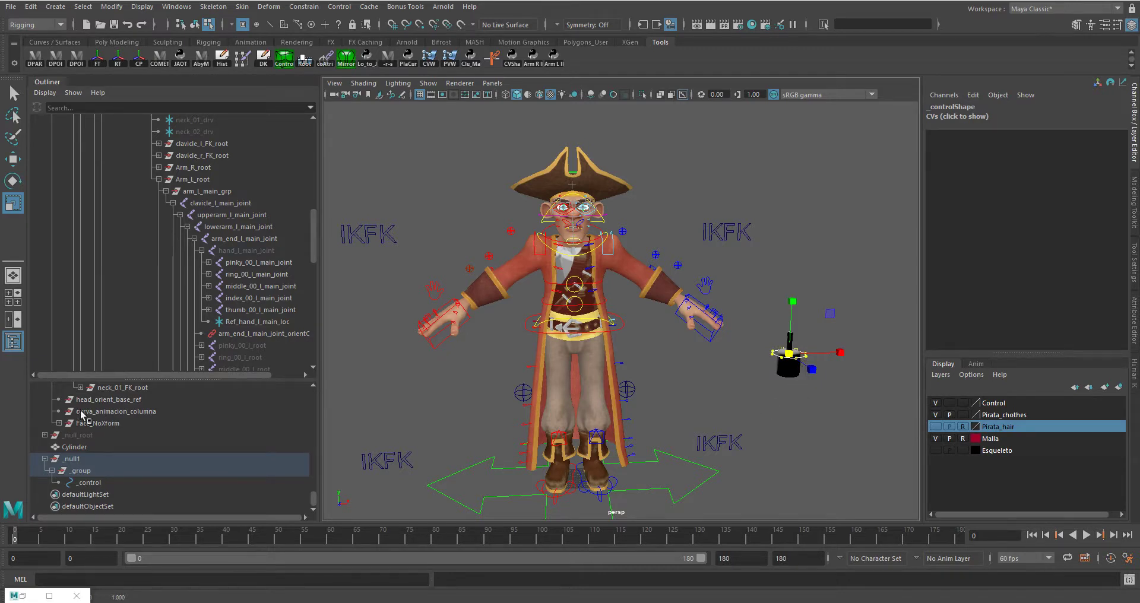
{"action": "key", "text": "F8"}
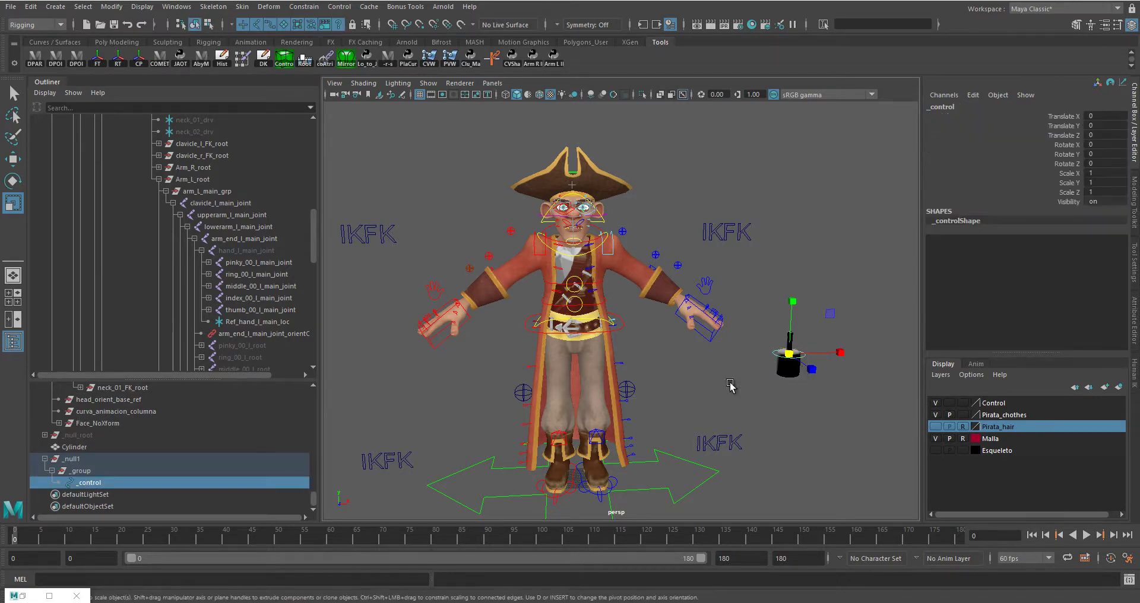
{"action": "left_click_drag", "start_coordinate": [79, 447], "coordinate": [86, 484]}
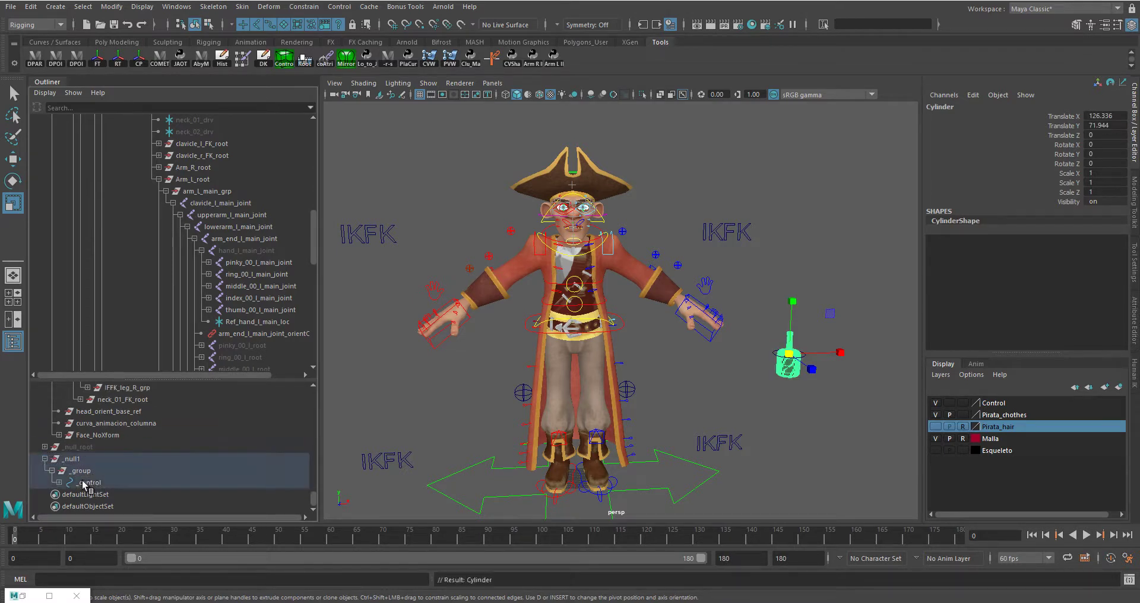
Rename the top node _null1 to _null1_root
{"action": "left_click", "coordinate": [358, 473]}
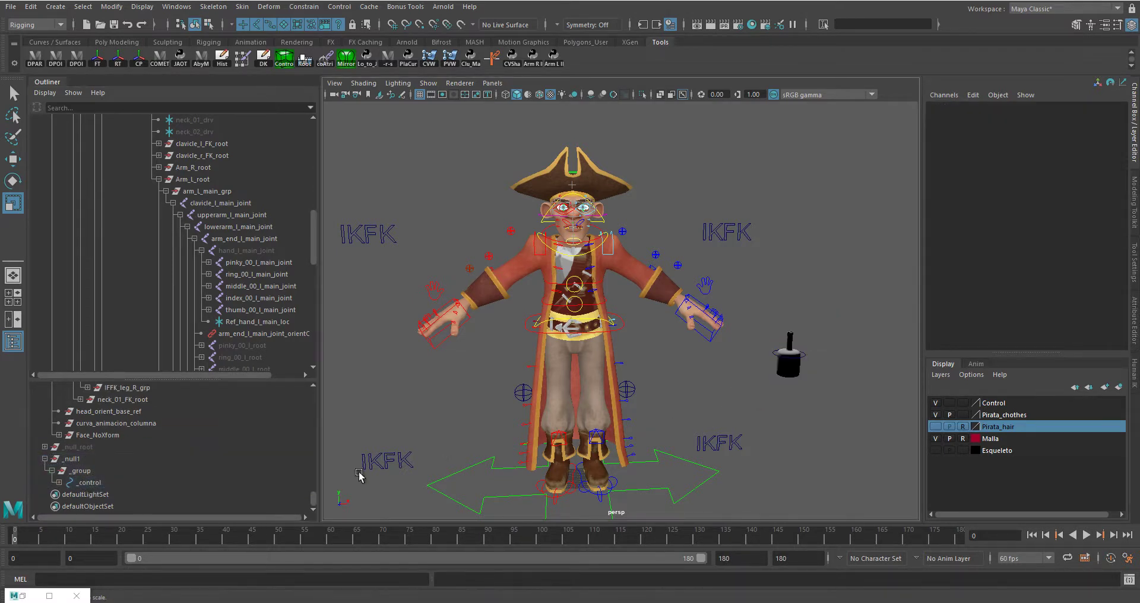
{"action": "left_click", "coordinate": [59, 482]}
{"action": "left_click", "coordinate": [89, 482]}
{"action": "left_click", "coordinate": [79, 470]}
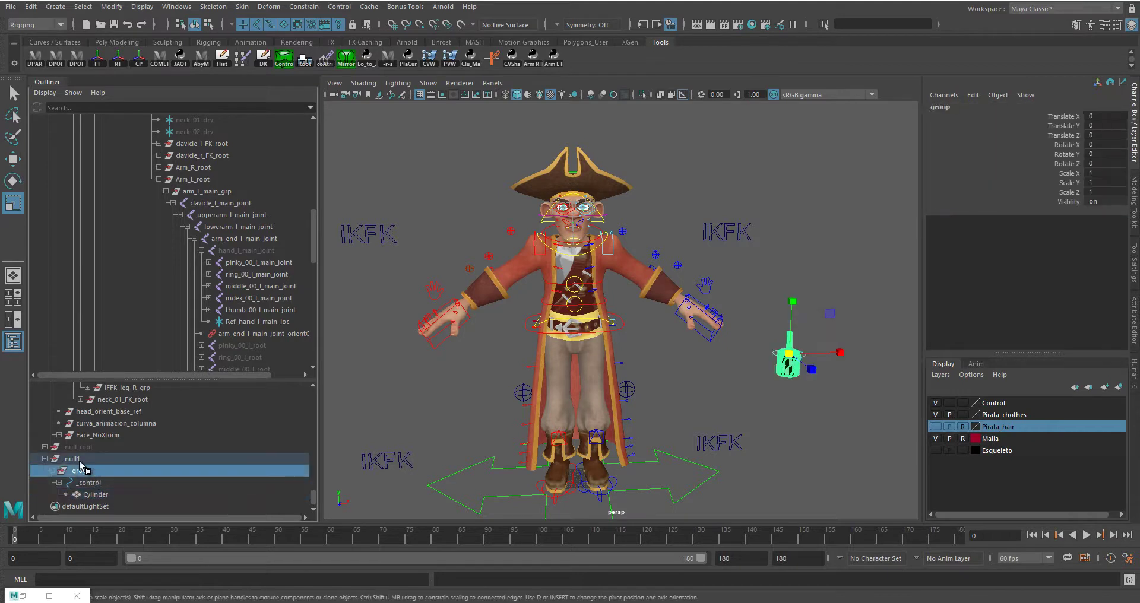
{"action": "left_click", "coordinate": [80, 460]}
{"action": "double_click", "coordinate": [94, 459]}
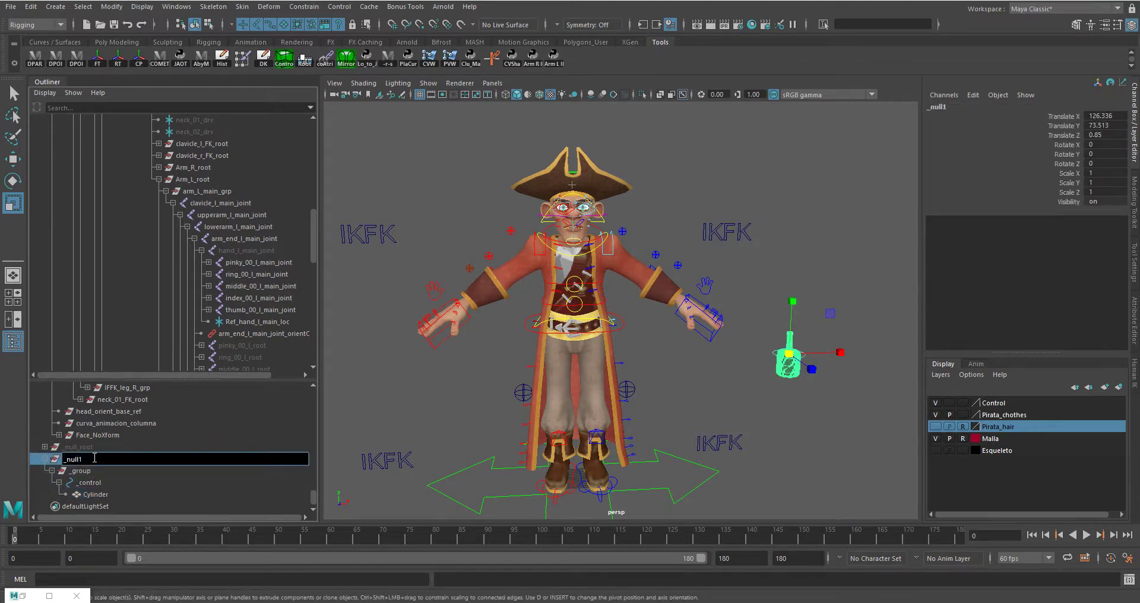
{"action": "type", "text": "_rot"}
{"action": "key", "text": "Return"}
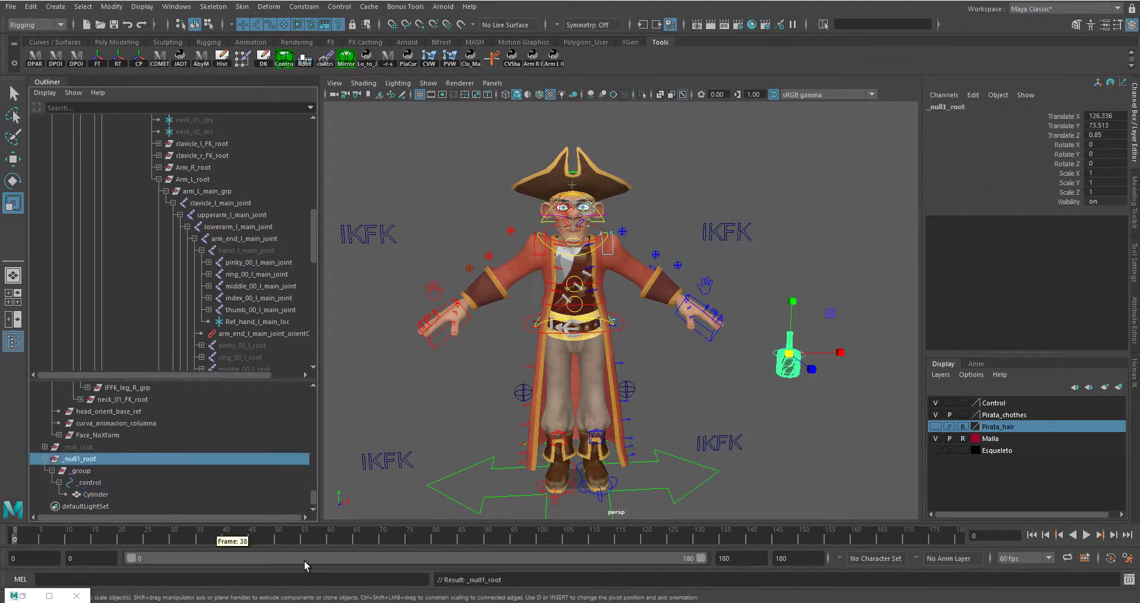
Rename the _group node to _group_auto
{"action": "left_click", "coordinate": [87, 470]}
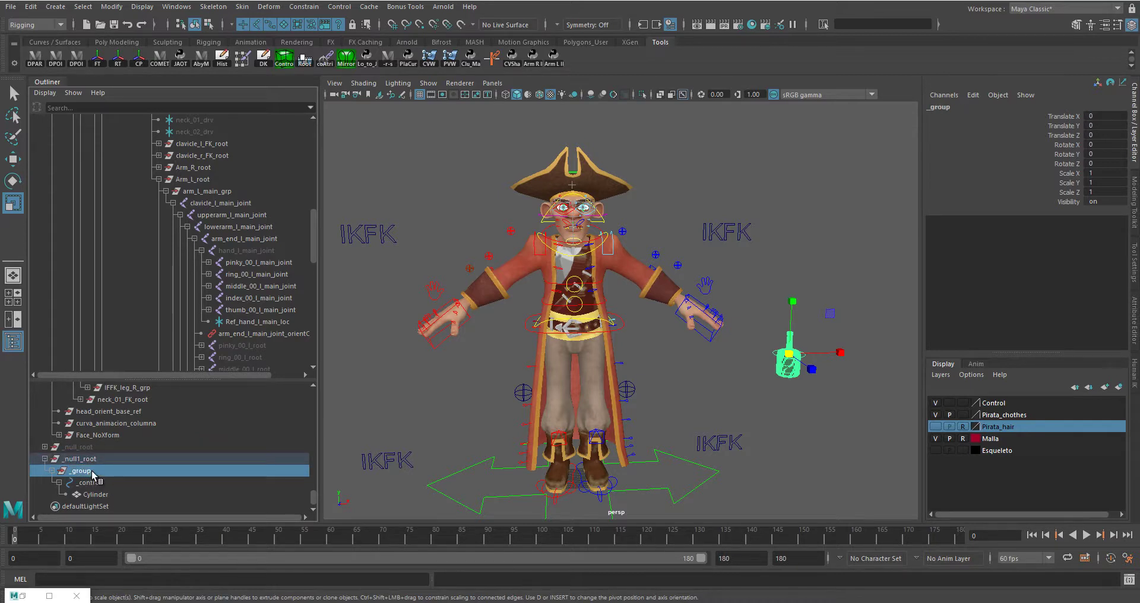
{"action": "left_click", "coordinate": [89, 483]}
{"action": "left_click", "coordinate": [88, 472]}
{"action": "double_click", "coordinate": [91, 473]}
{"action": "type", "text": "_auto"}
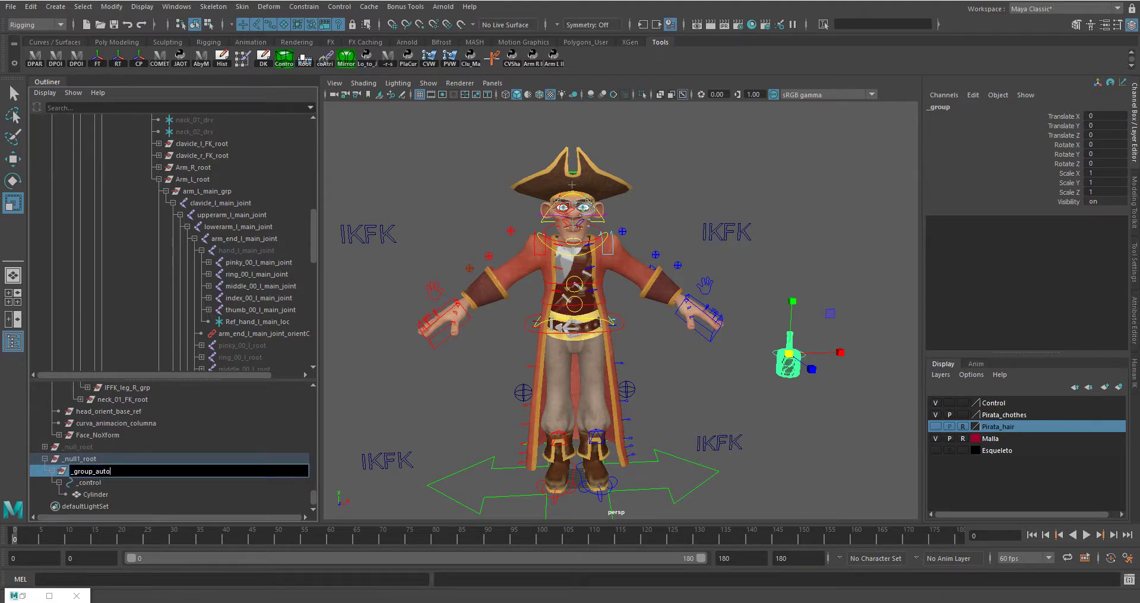
{"action": "key", "text": "Return"}
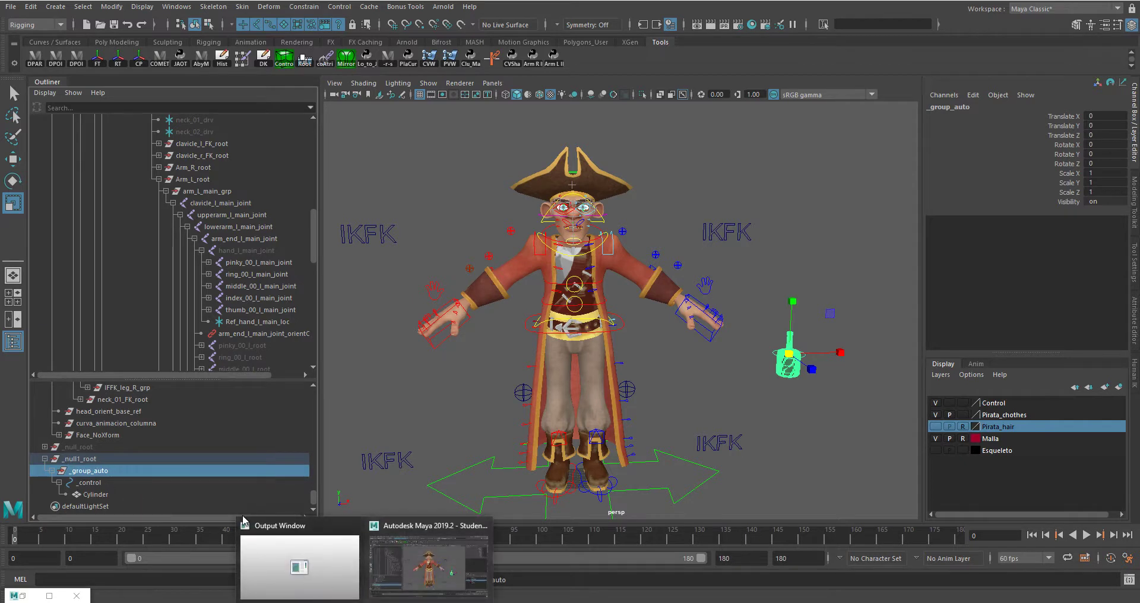
Add a float attribute Snapbotella to _control with minimum 0 and maximum 1
{"action": "left_click", "coordinate": [766, 405]}
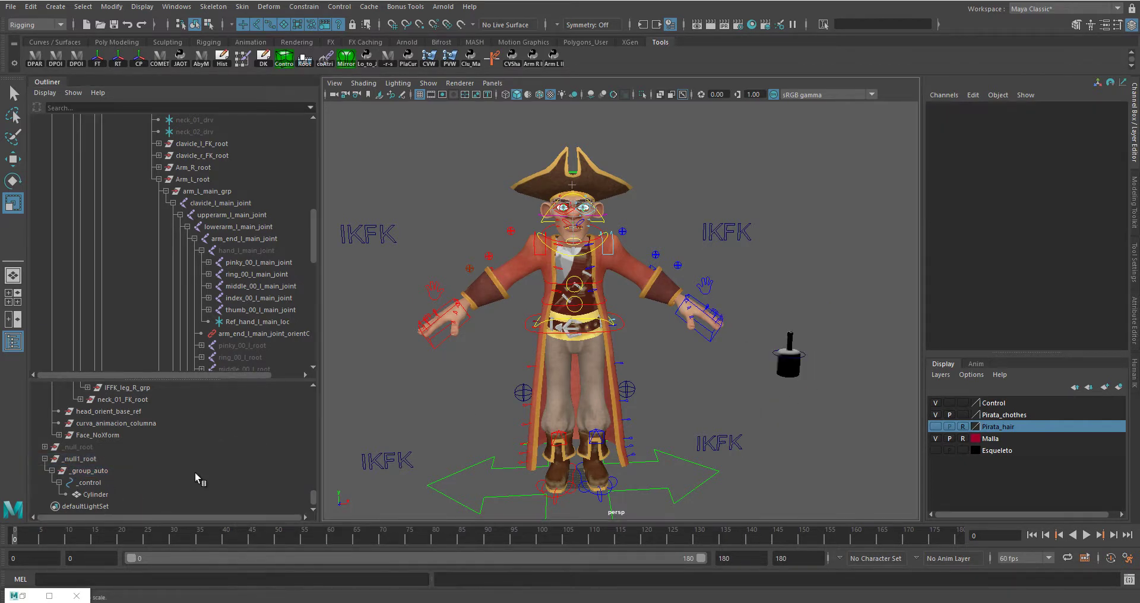
{"action": "left_click", "coordinate": [89, 483]}
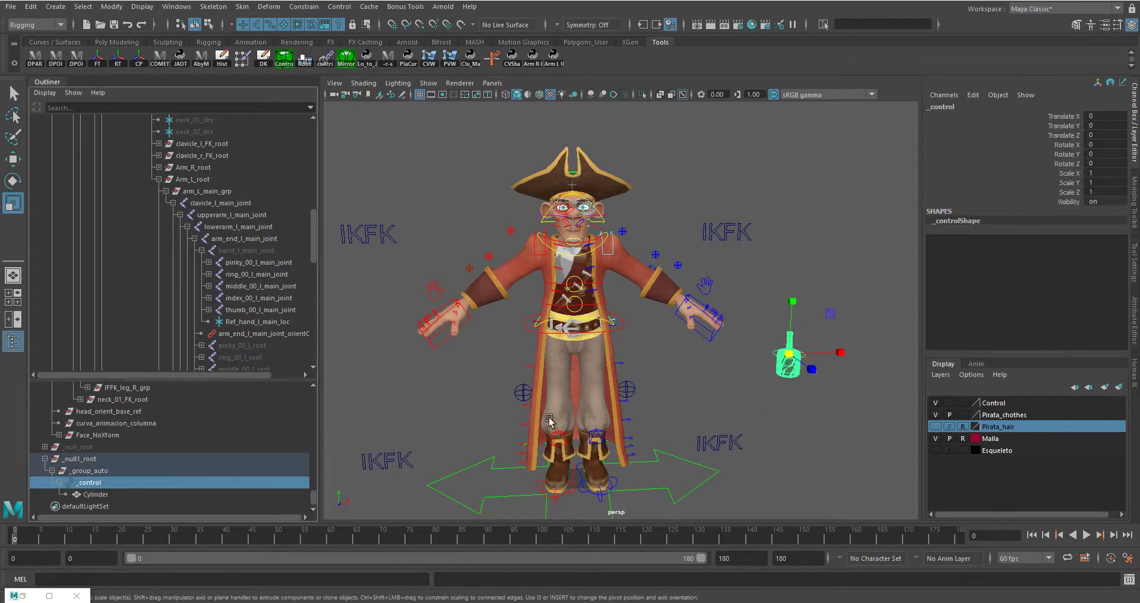
{"action": "left_click", "coordinate": [973, 96]}
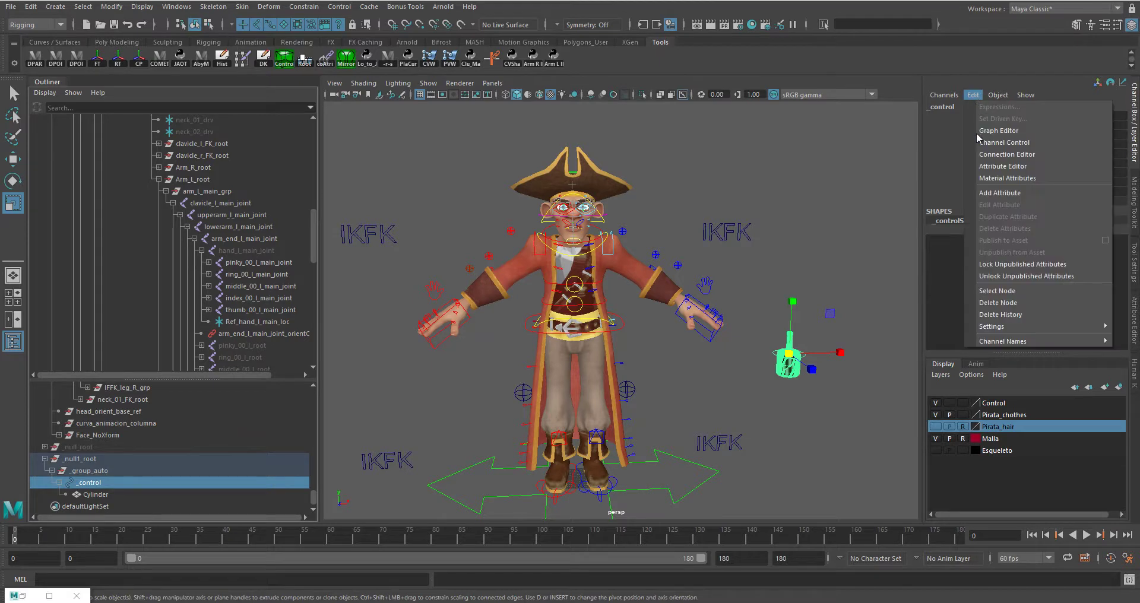
{"action": "left_click", "coordinate": [1002, 200]}
{"action": "left_click", "coordinate": [344, 193]}
{"action": "type", "text": "snap botella"}
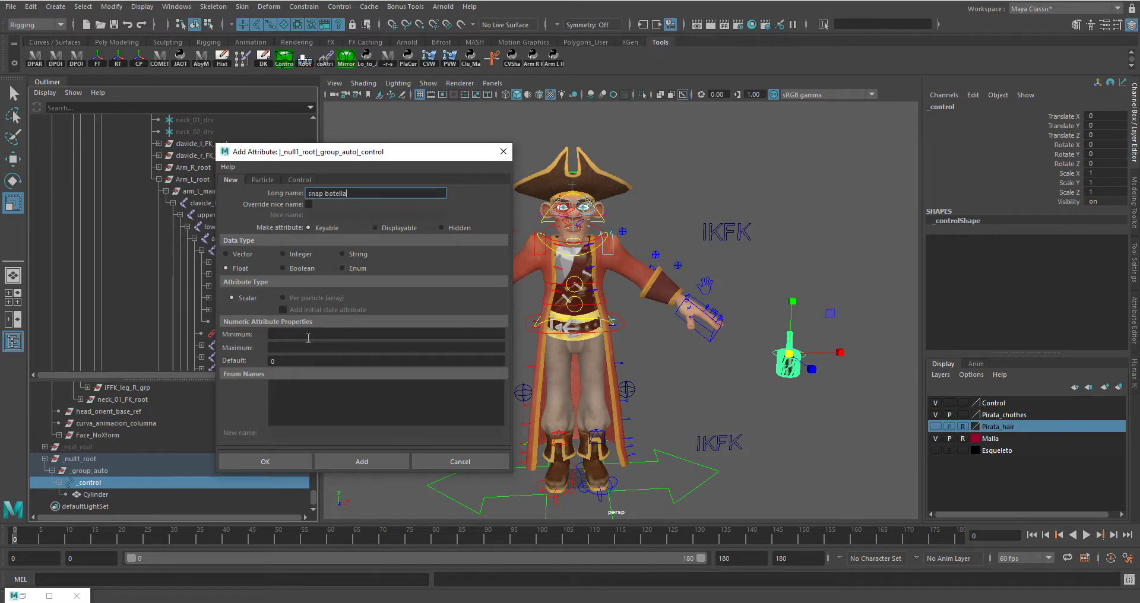
{"action": "left_click", "coordinate": [290, 334]}
{"action": "left_click", "coordinate": [293, 348]}
{"action": "type", "text": "1"}
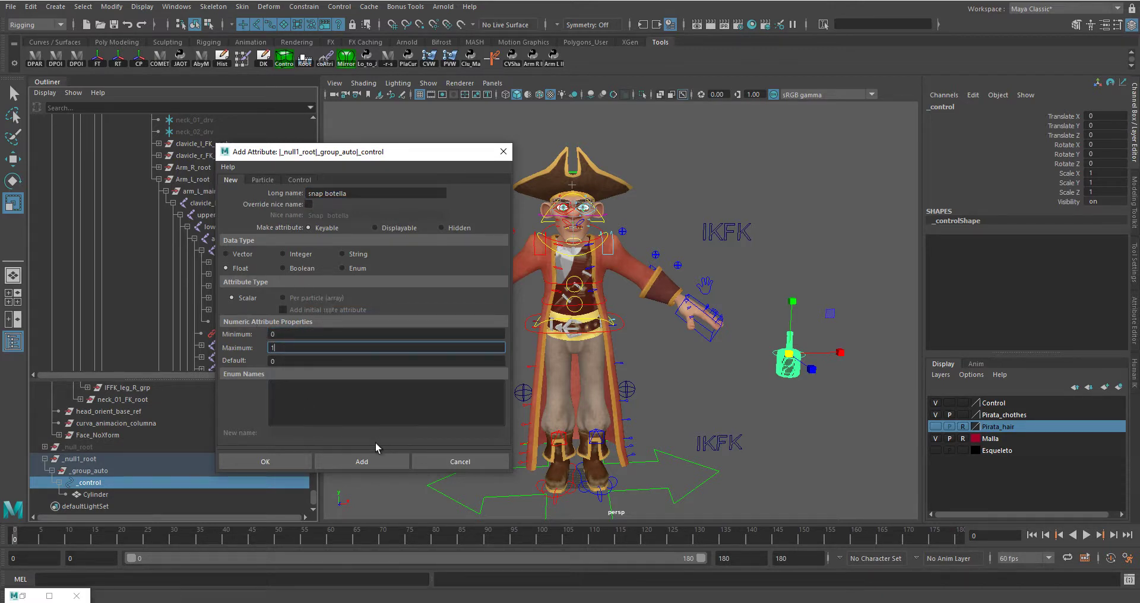
{"action": "left_click", "coordinate": [287, 460]}
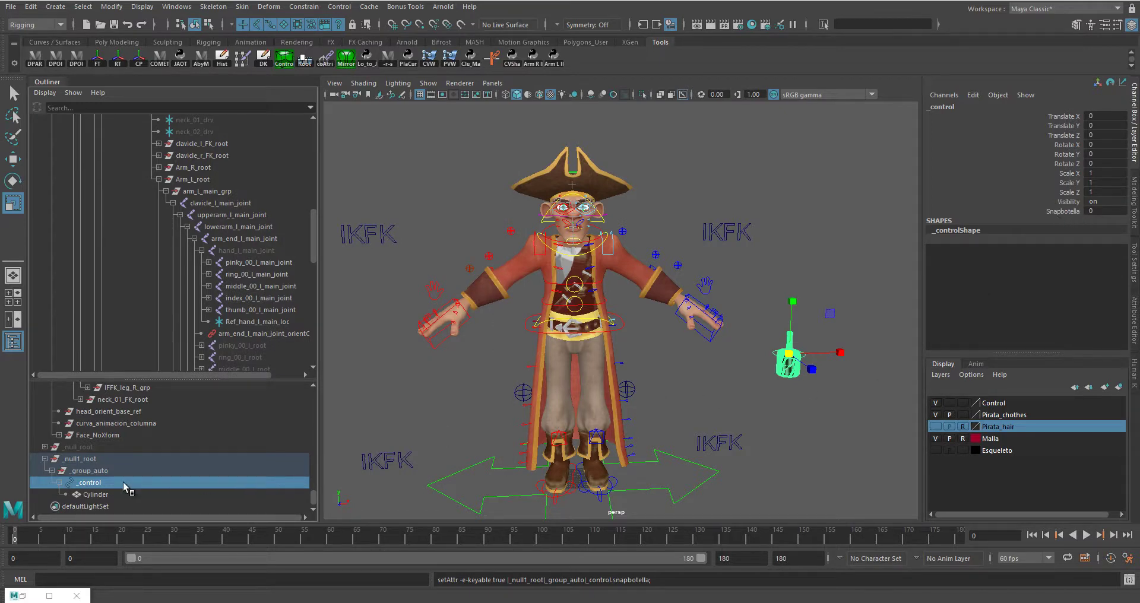
{"action": "left_click", "coordinate": [402, 389]}
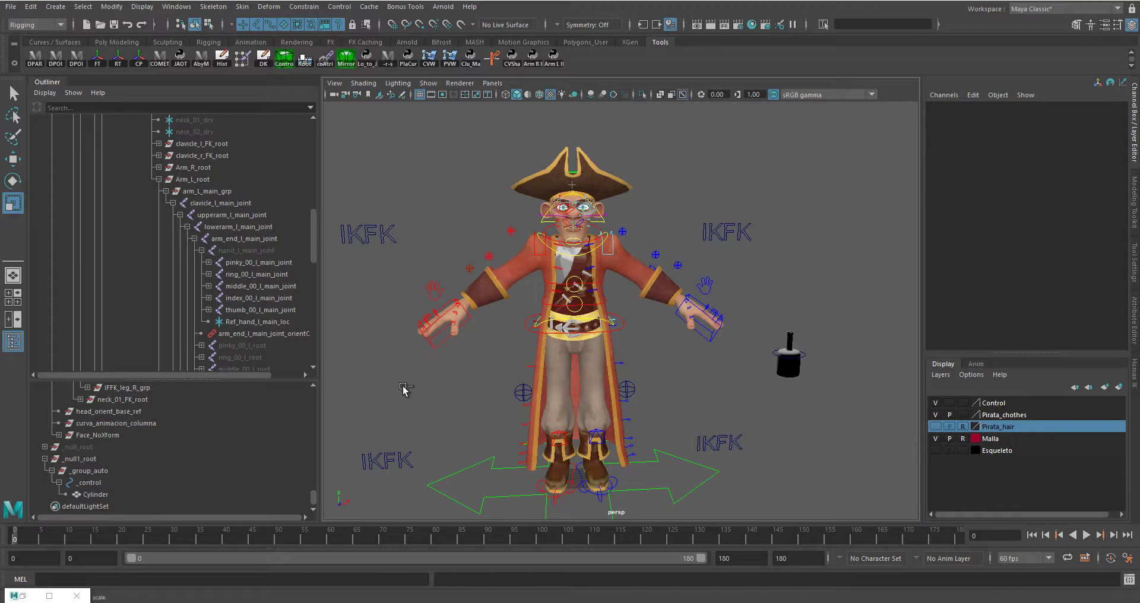
Create an empty group, null2, and rename it snap_mano
{"action": "left_click", "coordinate": [44, 459]}
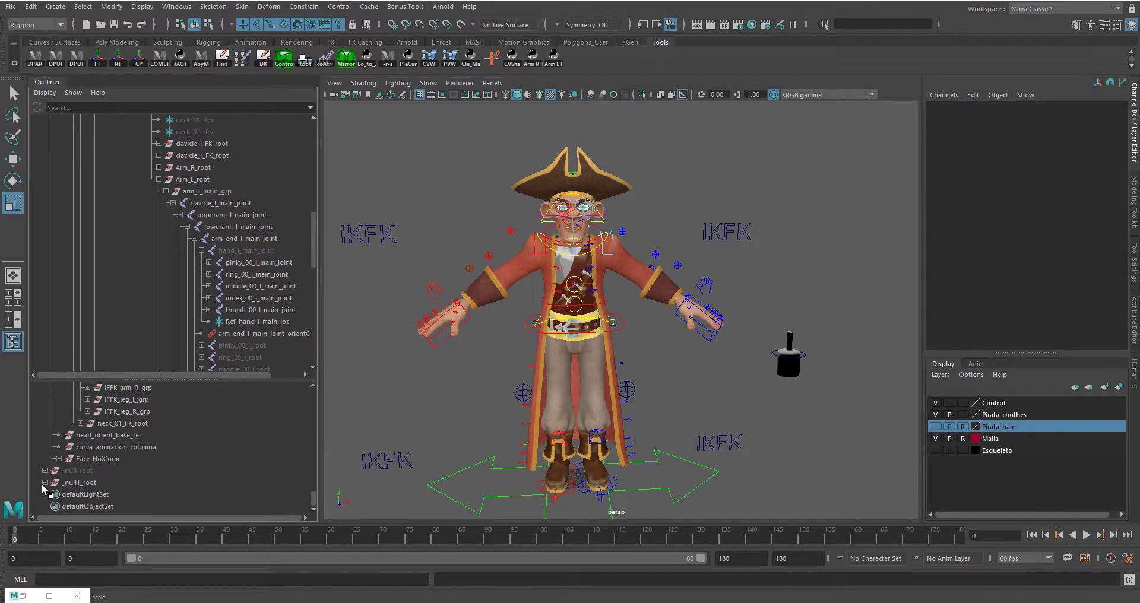
{"action": "left_click", "coordinate": [44, 483]}
{"action": "left_click", "coordinate": [370, 404]}
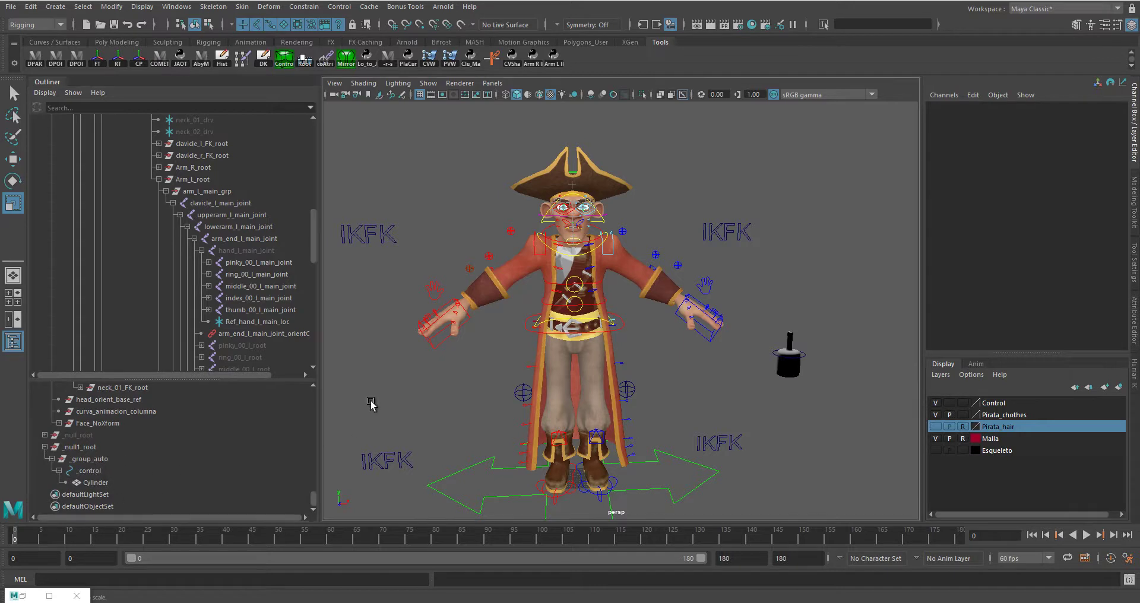
{"action": "double_click", "coordinate": [86, 496]}
{"action": "type", "text": "snapmano"}
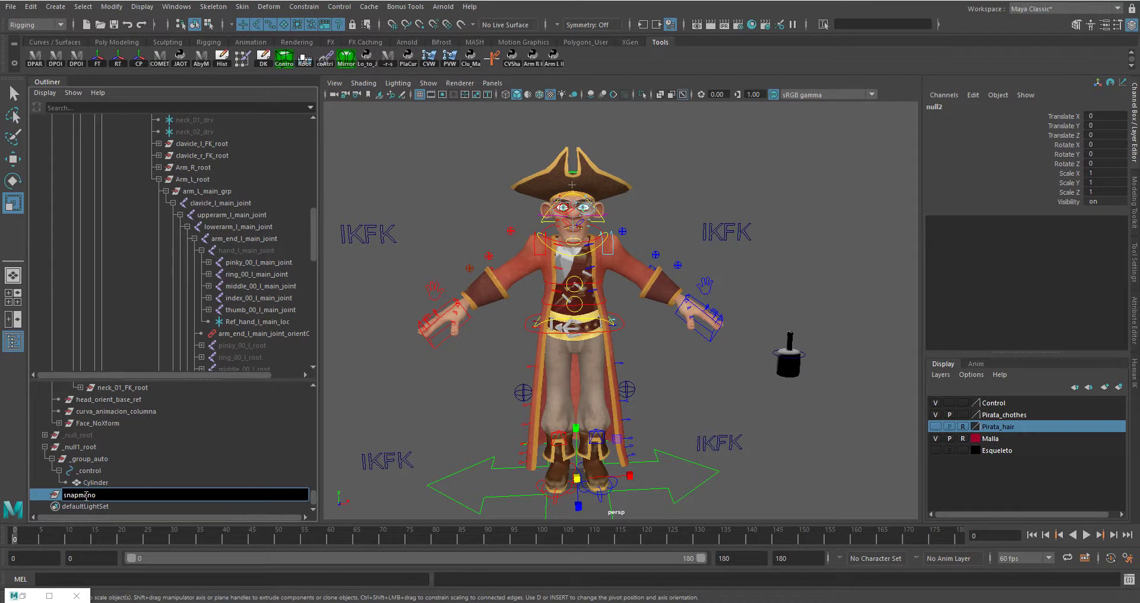
{"action": "type", "text": "_"}
{"action": "key", "text": "Return"}
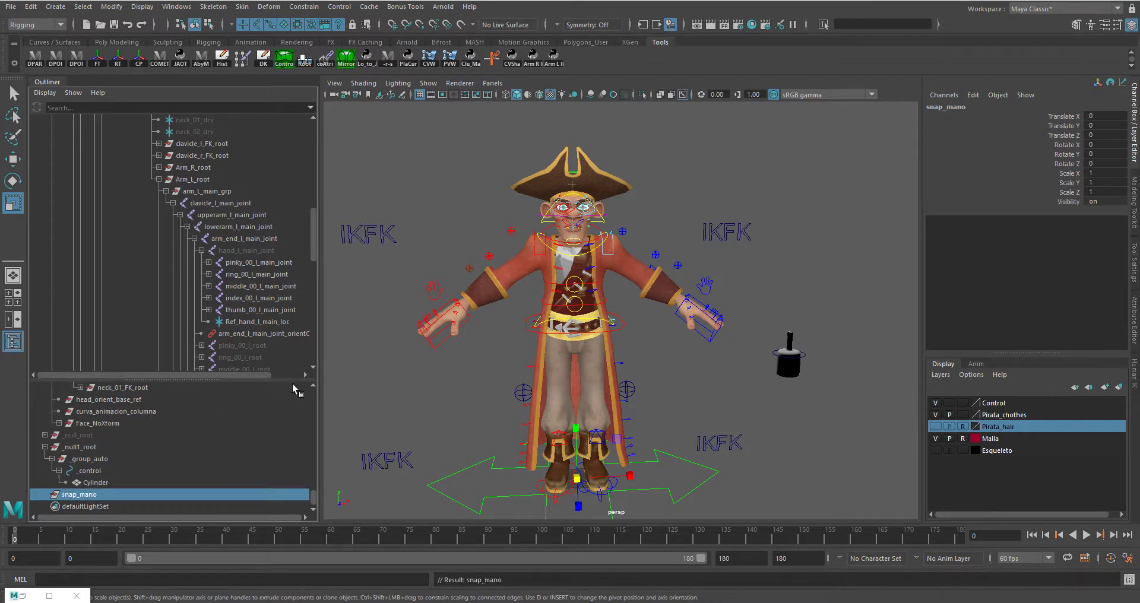
Match snap_mano's position and rotation to hand_l_main_joint using Match All Transforms
{"action": "left_click", "coordinate": [257, 251]}
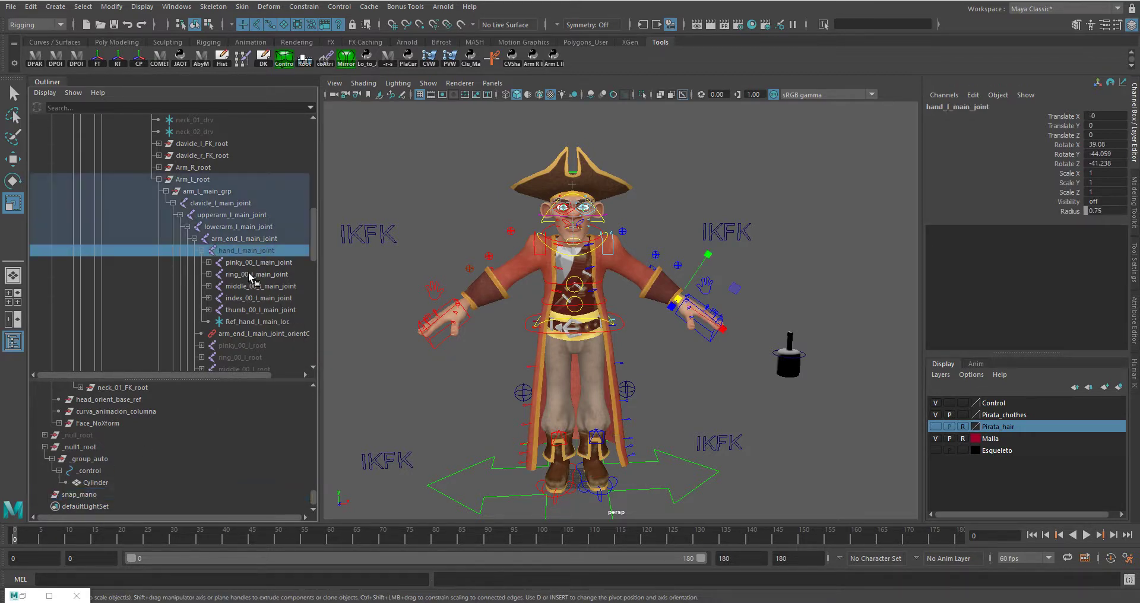
{"action": "key", "text": "q"}
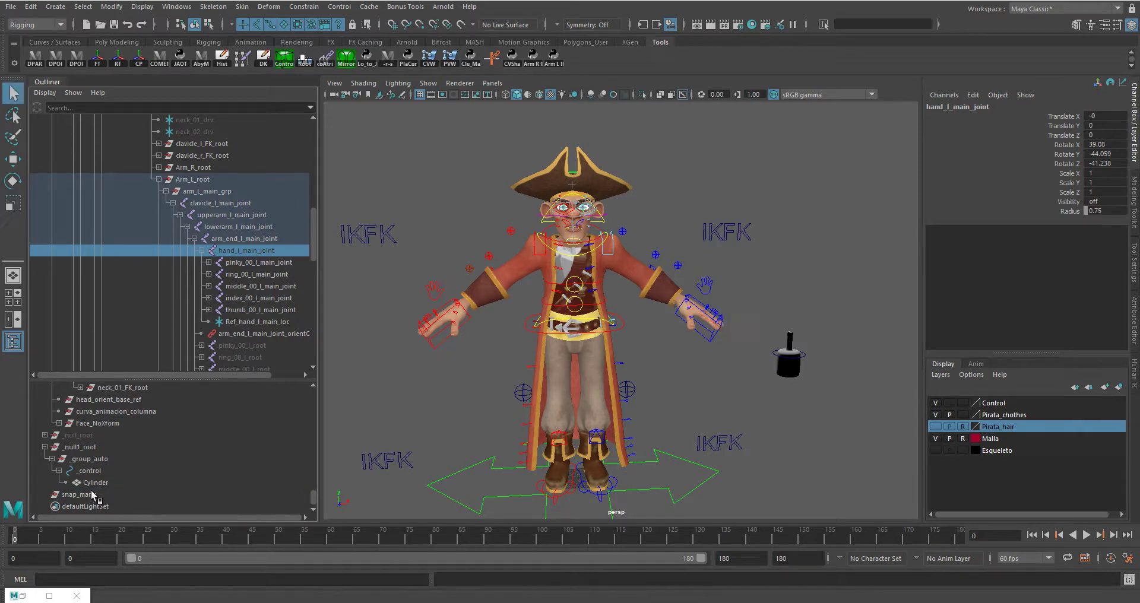
{"action": "left_click", "coordinate": [107, 495]}
{"action": "left_click", "coordinate": [247, 251], "text": "ctrl"}
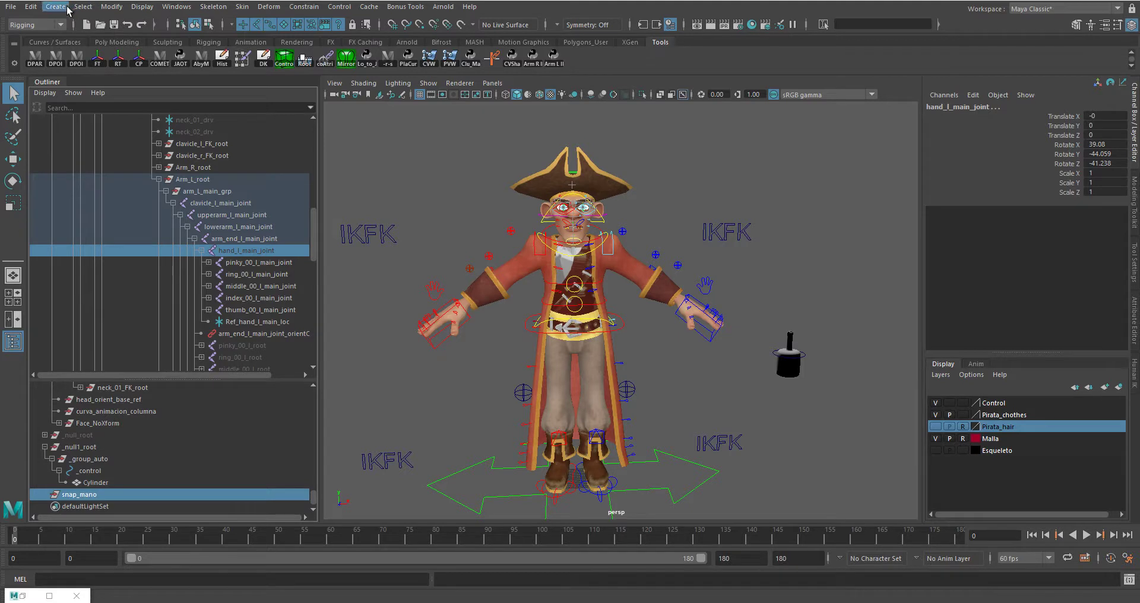
{"action": "left_click", "coordinate": [110, 7]}
{"action": "mouse_move", "coordinate": [155, 72]}
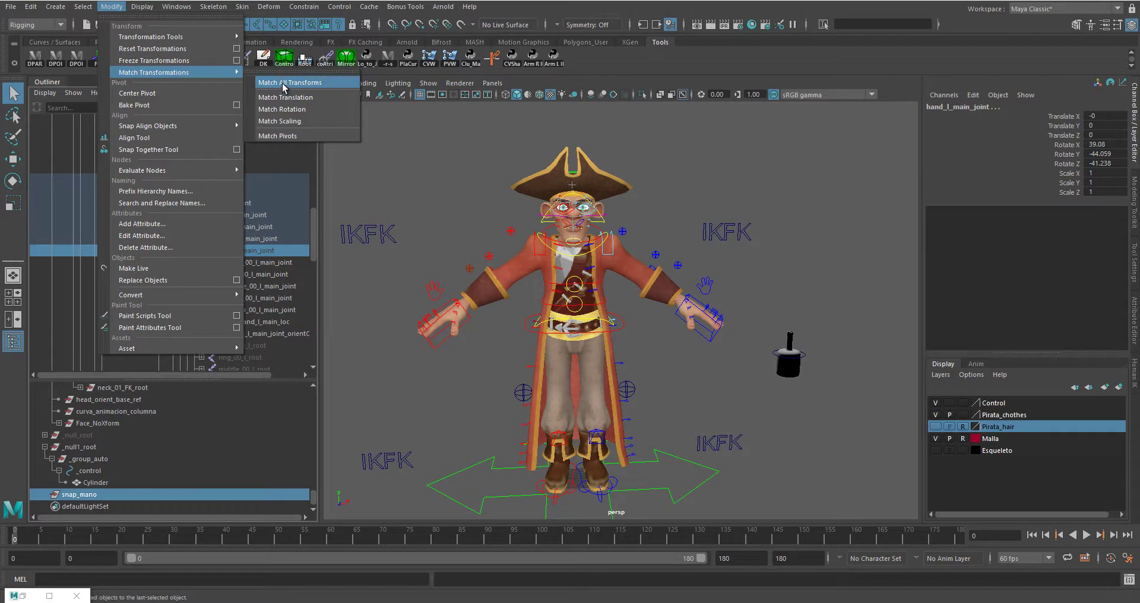
{"action": "left_click", "coordinate": [284, 82]}
{"action": "left_click", "coordinate": [77, 495]}
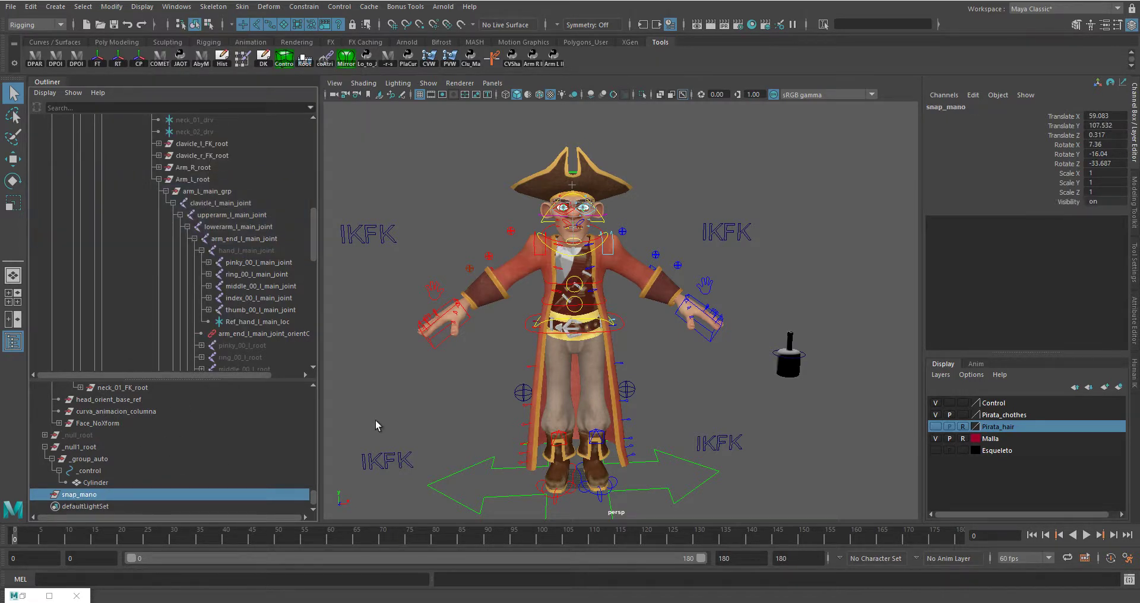
Parent snap_mano under hand_l_main_joint so its local translate and rotate read zero
{"action": "key", "text": "w"}
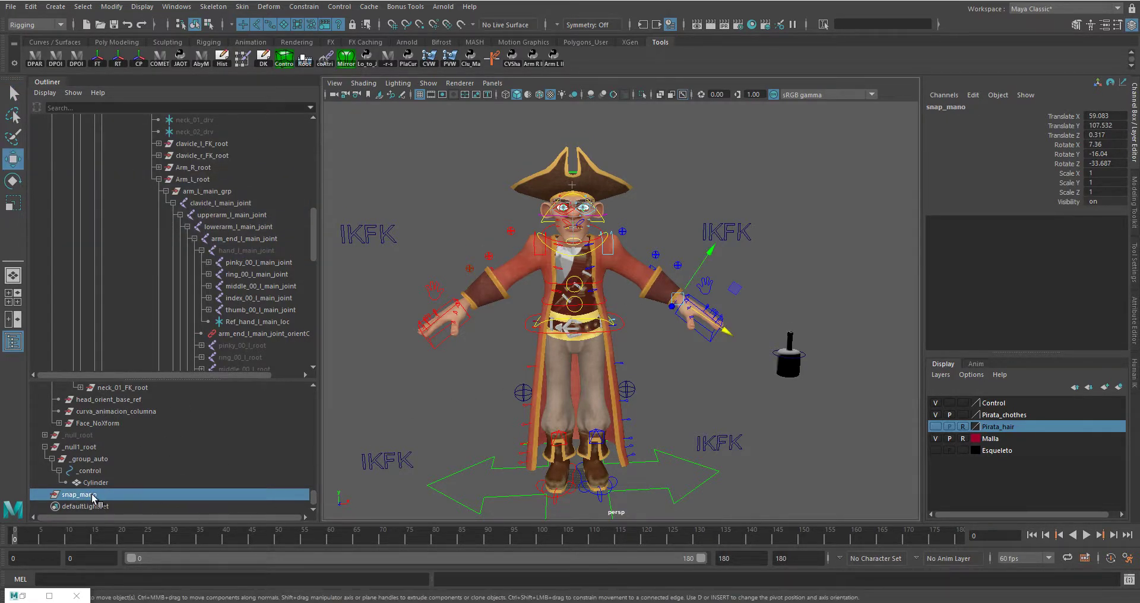
{"action": "left_click_drag", "start_coordinate": [91, 498], "coordinate": [250, 245]}
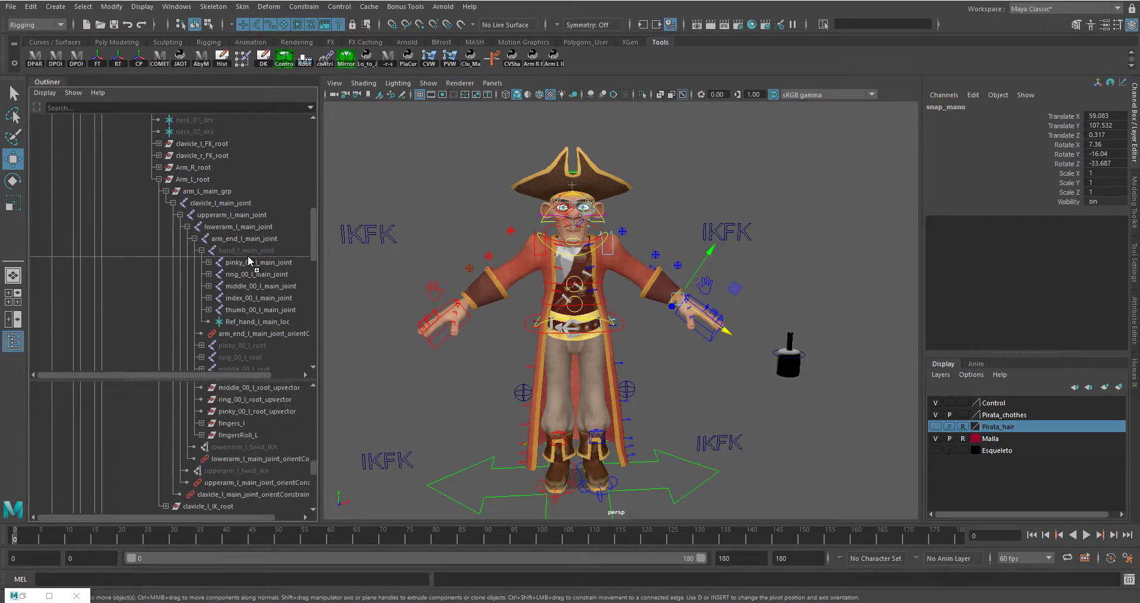
{"action": "left_click_drag", "start_coordinate": [250, 246], "coordinate": [251, 250]}
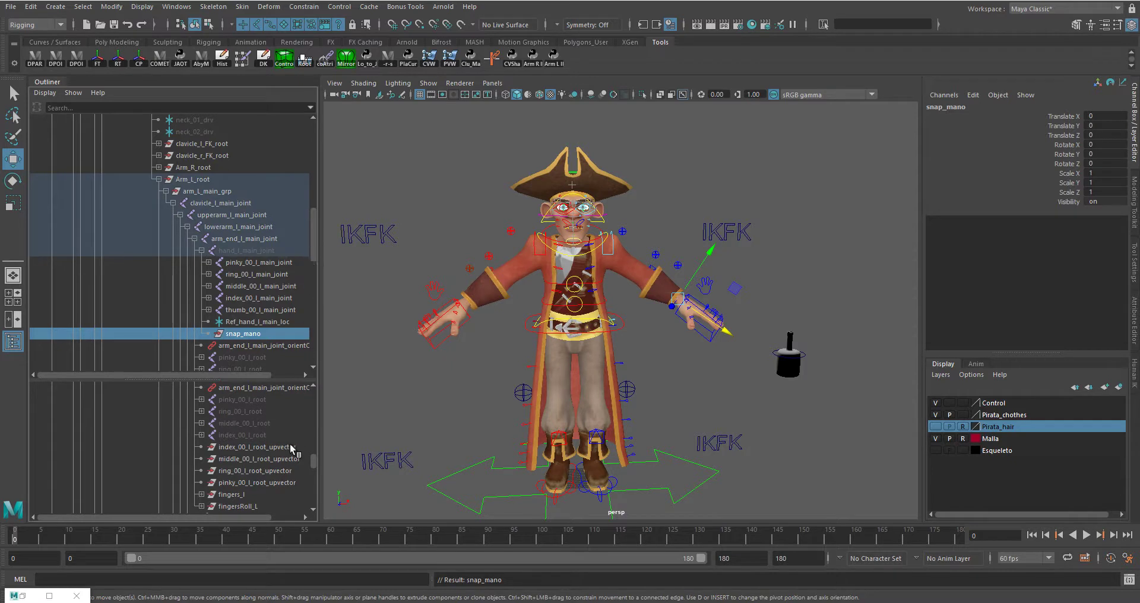
{"action": "left_click_drag", "start_coordinate": [314, 464], "coordinate": [321, 523]}
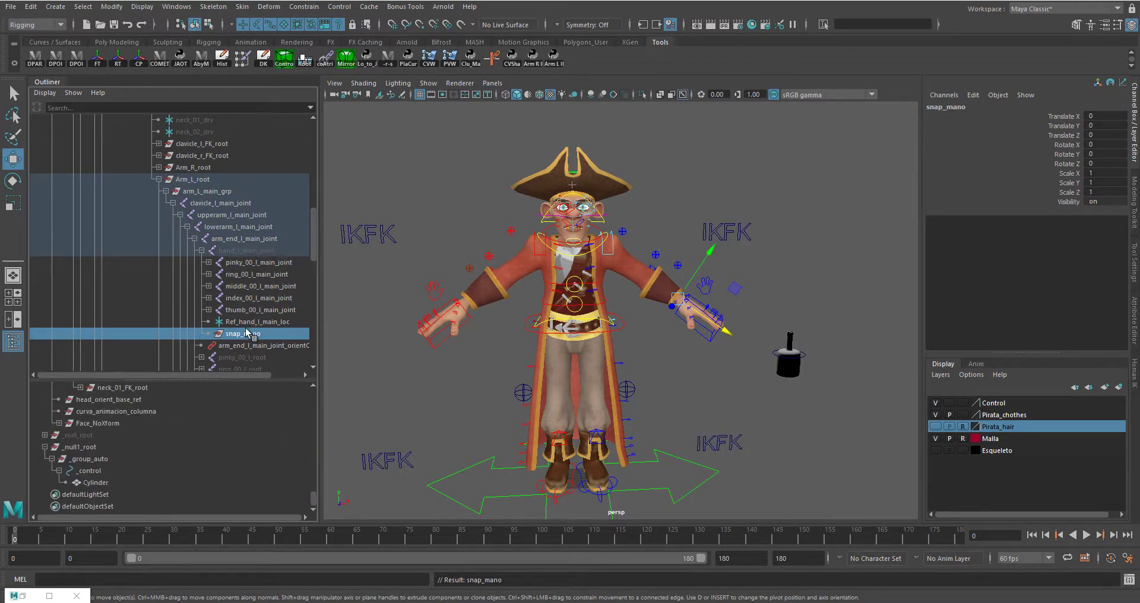
{"action": "middle_click_drag", "start_coordinate": [247, 333], "coordinate": [84, 452]}
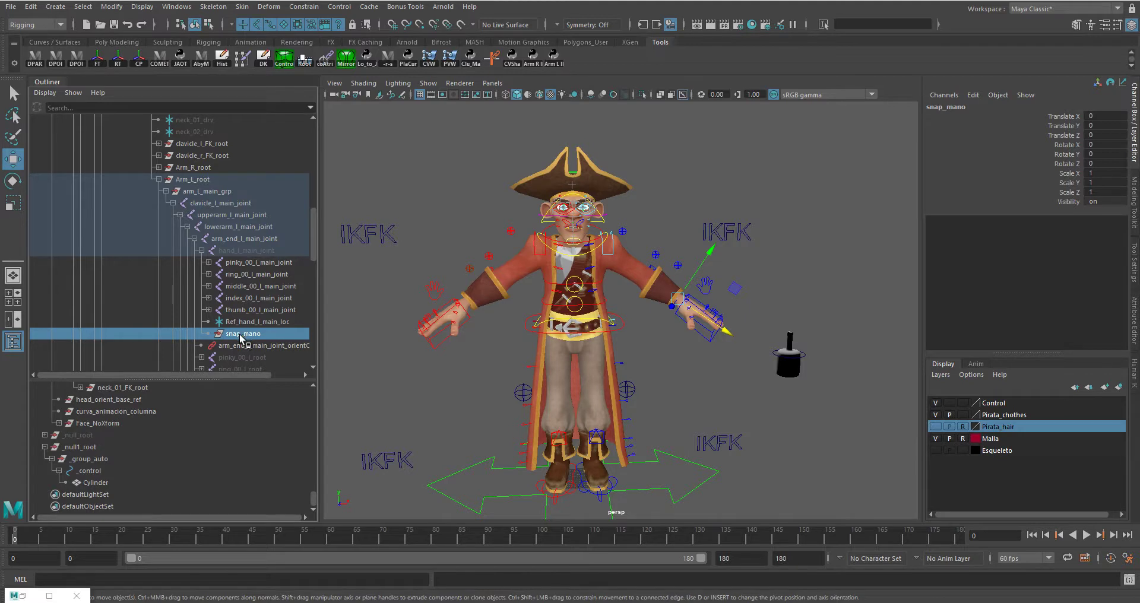
Select the bottle's _null1_root and try a rotation, then undo it
{"action": "left_click", "coordinate": [84, 448]}
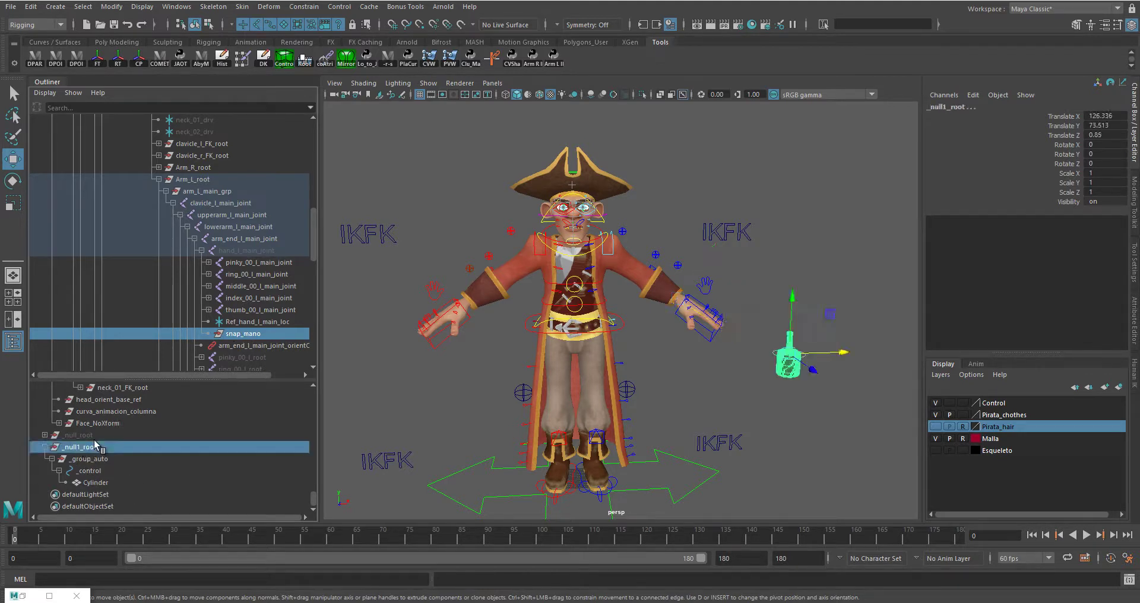
{"action": "left_click", "coordinate": [297, 7]}
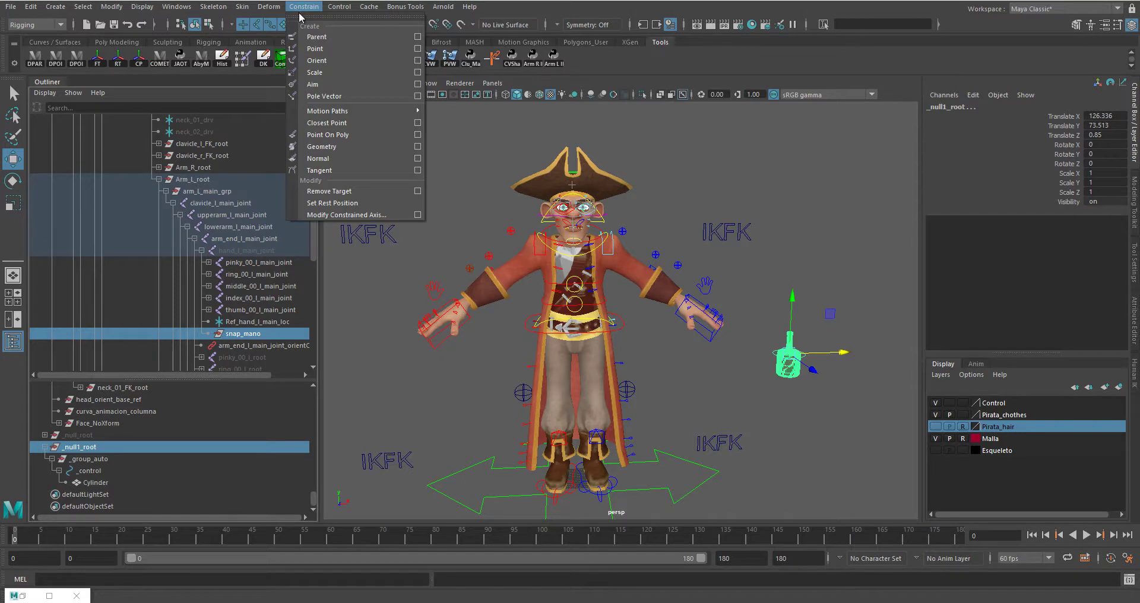
{"action": "left_click", "coordinate": [464, 138]}
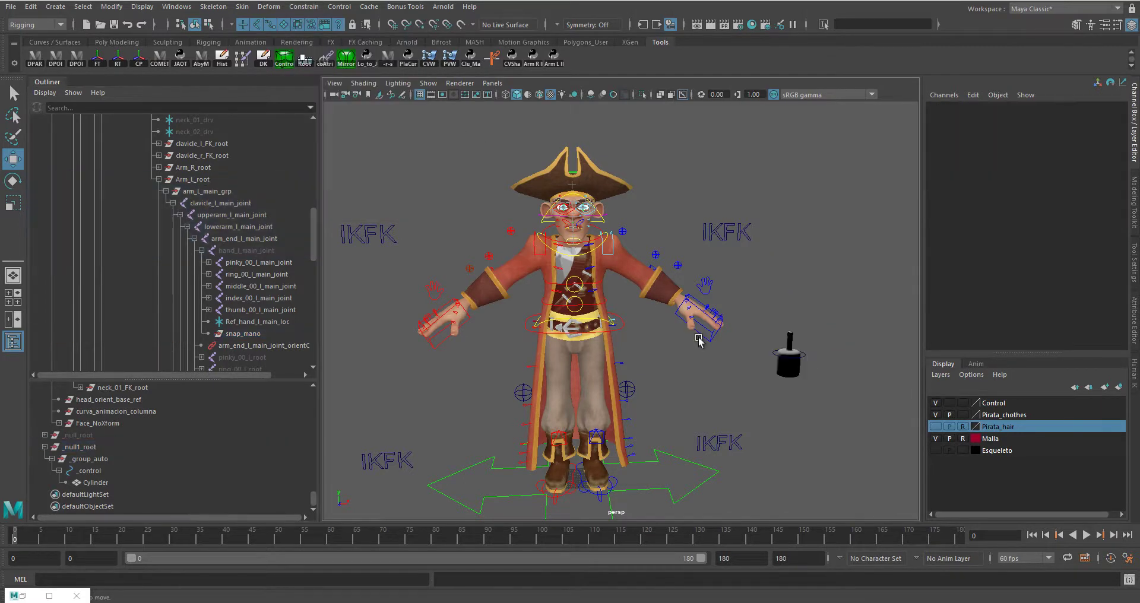
{"action": "left_click", "coordinate": [808, 361]}
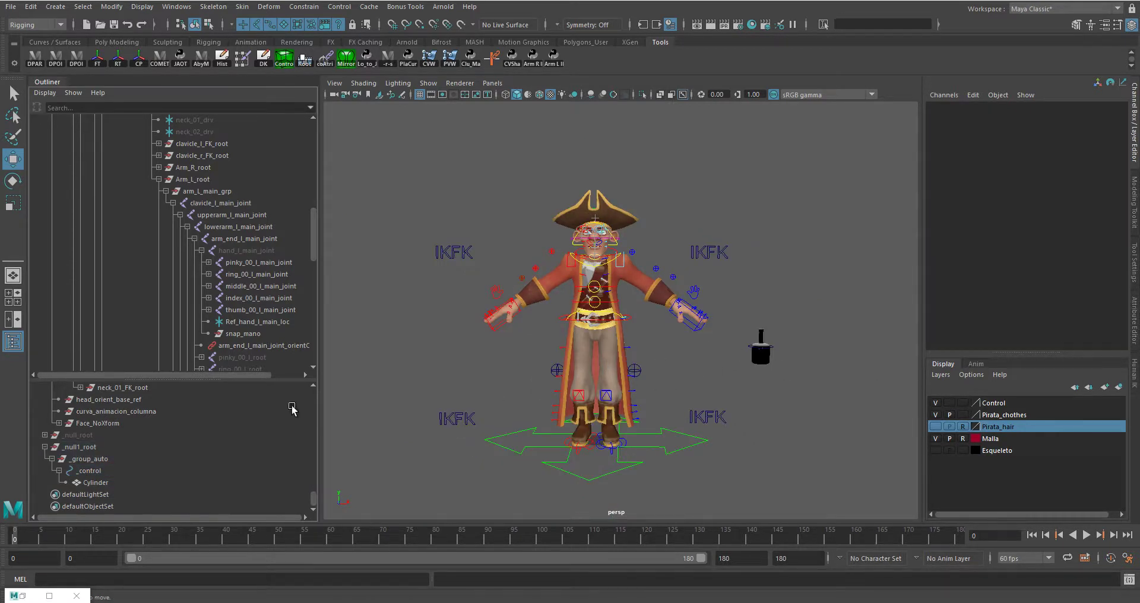
{"action": "left_click", "coordinate": [74, 448]}
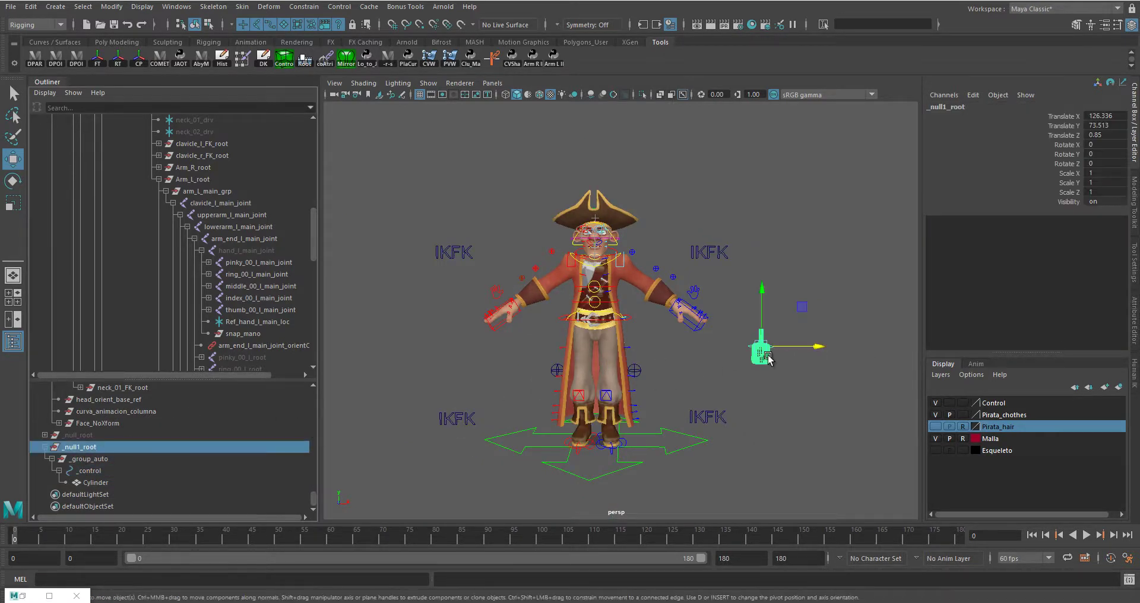
{"action": "key", "text": "e"}
{"action": "mouse_move", "coordinate": [764, 356]}
{"action": "left_mouse_down"}
{"action": "mouse_move", "coordinate": [764, 396]}
{"action": "mouse_move", "coordinate": [788, 385]}
{"action": "left_mouse_up"}
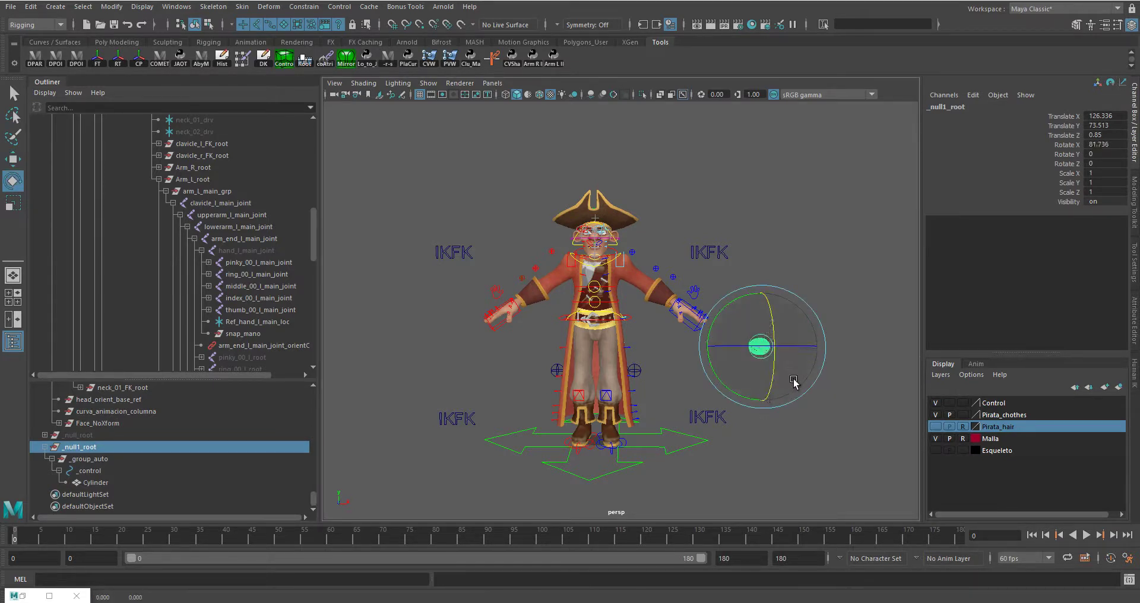
{"action": "key", "text": "ctrl+z"}
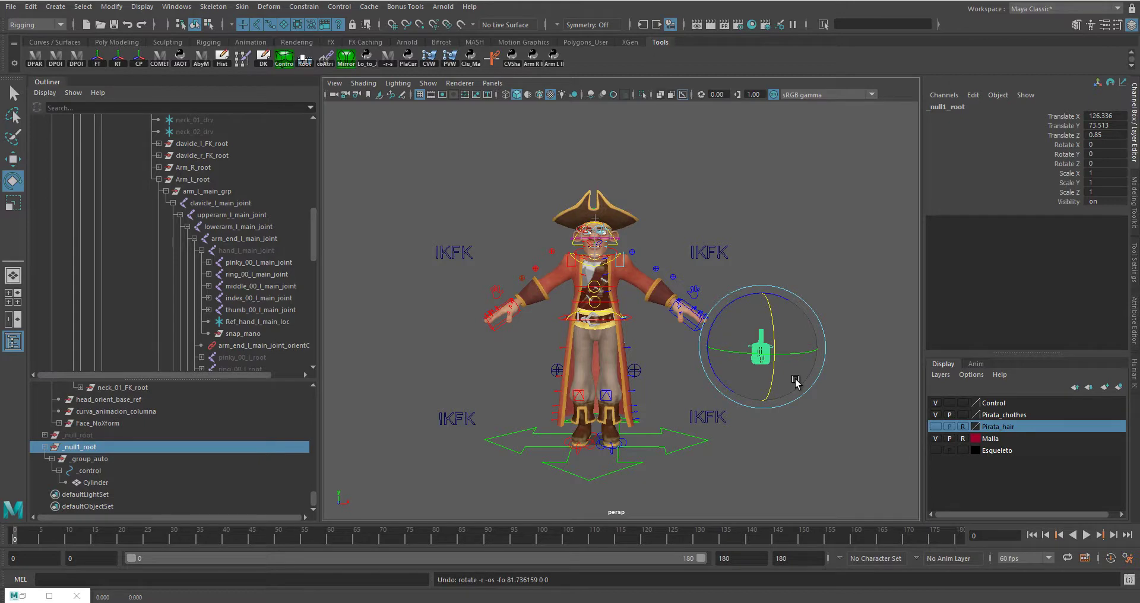
Move and rotate _null1_root so the bottle lies across the left palm at 68.279, 92.606, 9.561
{"action": "key", "text": "w"}
{"action": "mouse_move", "coordinate": [784, 359]}
{"action": "left_mouse_down"}
{"action": "mouse_move", "coordinate": [715, 321]}
{"action": "mouse_move", "coordinate": [653, 318]}
{"action": "left_mouse_up"}
{"action": "scroll", "coordinate": [736, 323], "scroll_direction": "up", "scroll_amount": 5}
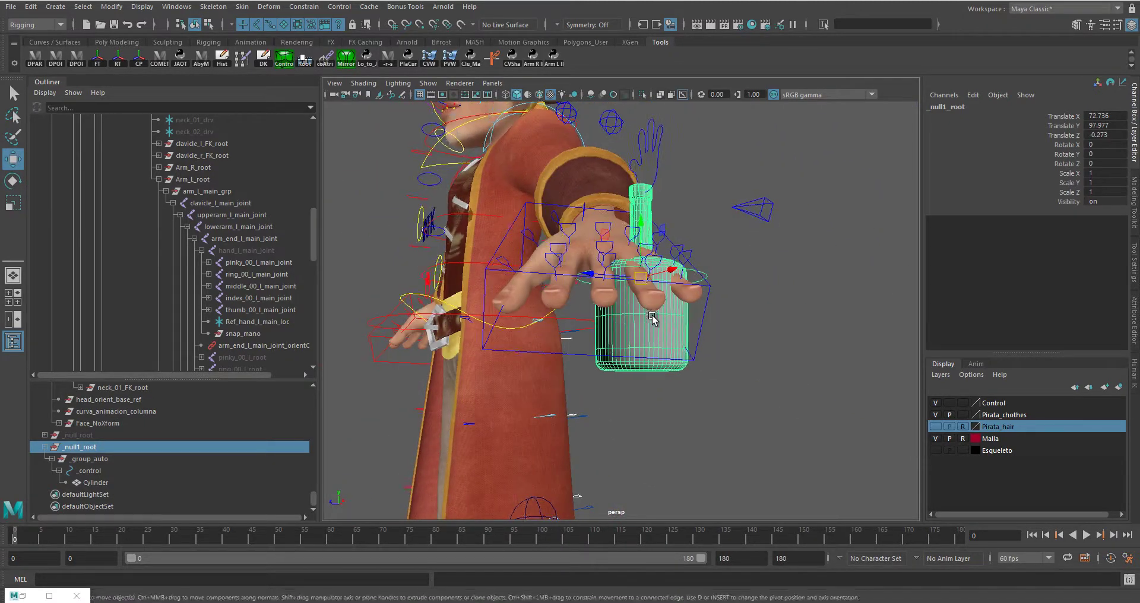
{"action": "key", "text": "e"}
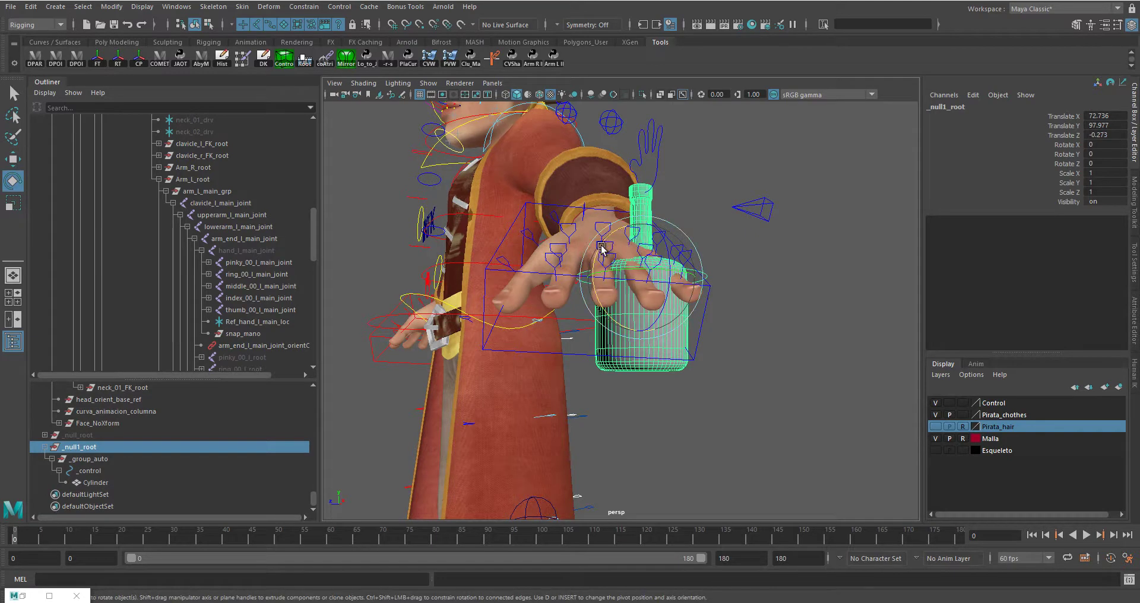
{"action": "mouse_move", "coordinate": [601, 248]}
{"action": "left_mouse_down"}
{"action": "mouse_move", "coordinate": [581, 358]}
{"action": "mouse_move", "coordinate": [649, 292]}
{"action": "mouse_move", "coordinate": [722, 301]}
{"action": "mouse_move", "coordinate": [745, 292]}
{"action": "mouse_move", "coordinate": [650, 288]}
{"action": "left_mouse_up"}
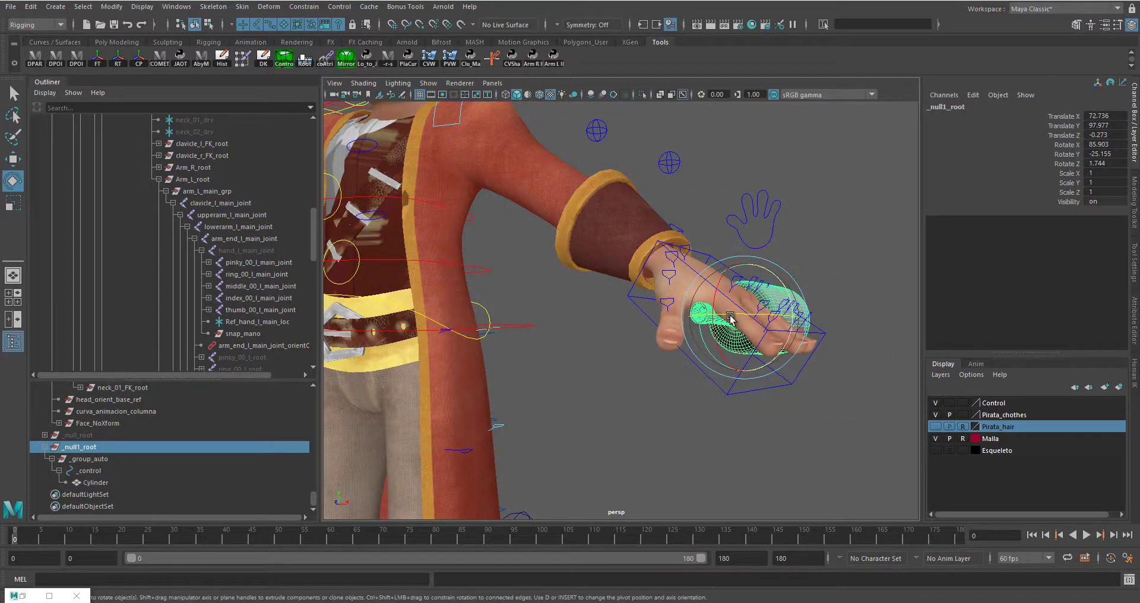
{"action": "key", "text": "w"}
{"action": "mouse_move", "coordinate": [729, 317]}
{"action": "left_mouse_down"}
{"action": "mouse_move", "coordinate": [687, 324]}
{"action": "mouse_move", "coordinate": [692, 356]}
{"action": "mouse_move", "coordinate": [653, 372]}
{"action": "mouse_move", "coordinate": [486, 329]}
{"action": "mouse_move", "coordinate": [612, 300]}
{"action": "left_mouse_up"}
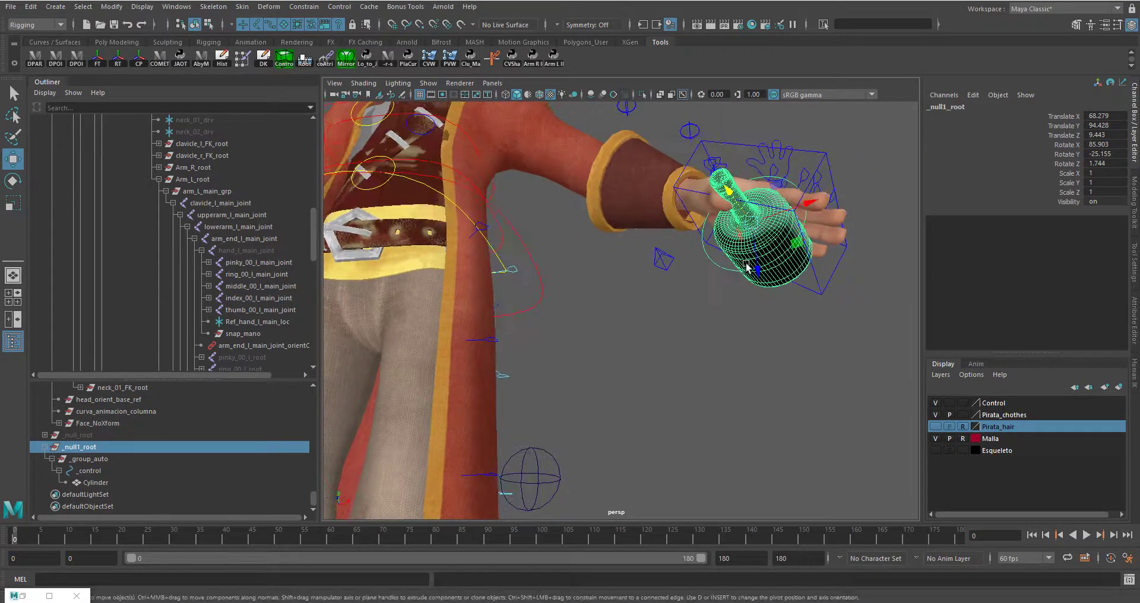
{"action": "mouse_move", "coordinate": [747, 267]}
{"action": "left_mouse_down"}
{"action": "mouse_move", "coordinate": [659, 287]}
{"action": "mouse_move", "coordinate": [704, 285]}
{"action": "left_mouse_up"}
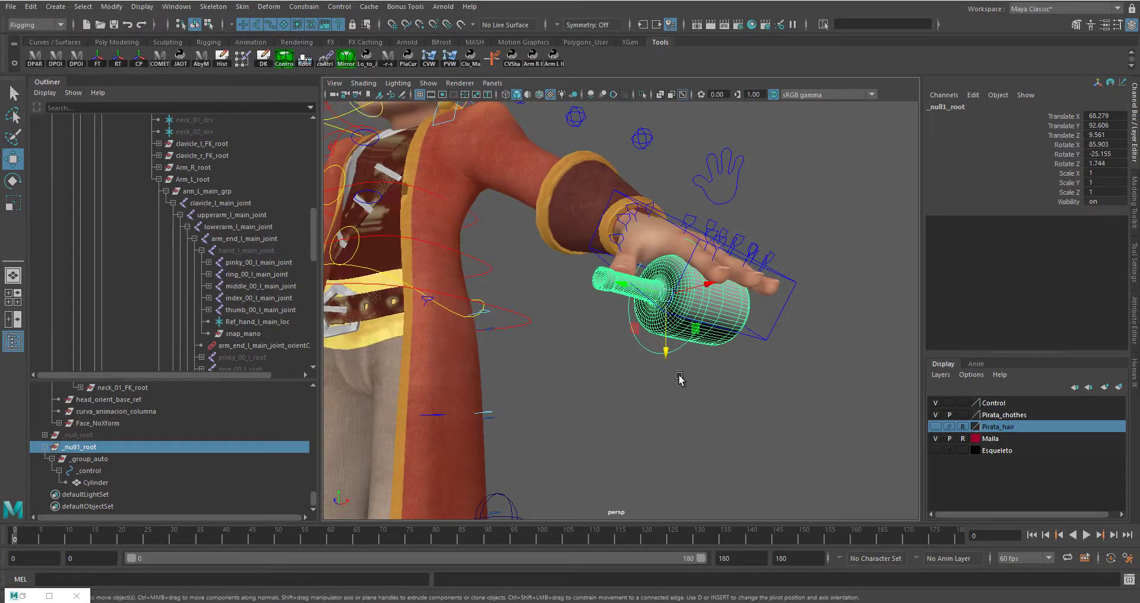
Apply a parent constraint and a scale constraint from snap_mano to the bottle's _null1_root
{"action": "left_click", "coordinate": [240, 334]}
{"action": "left_click", "coordinate": [82, 447], "text": "ctrl"}
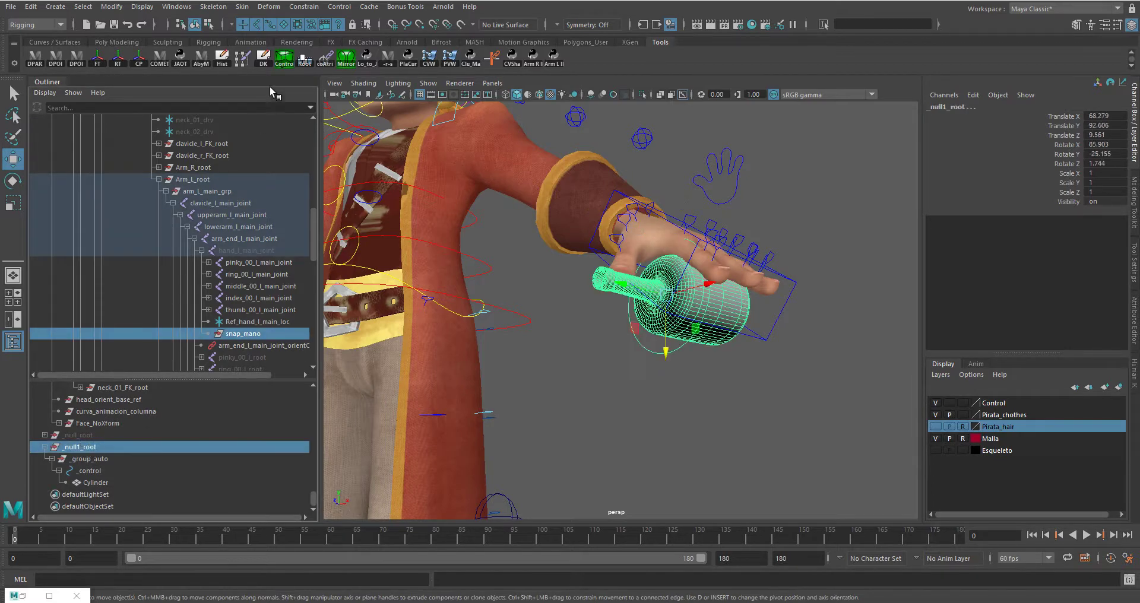
{"action": "left_click", "coordinate": [303, 7]}
{"action": "left_click", "coordinate": [347, 26]}
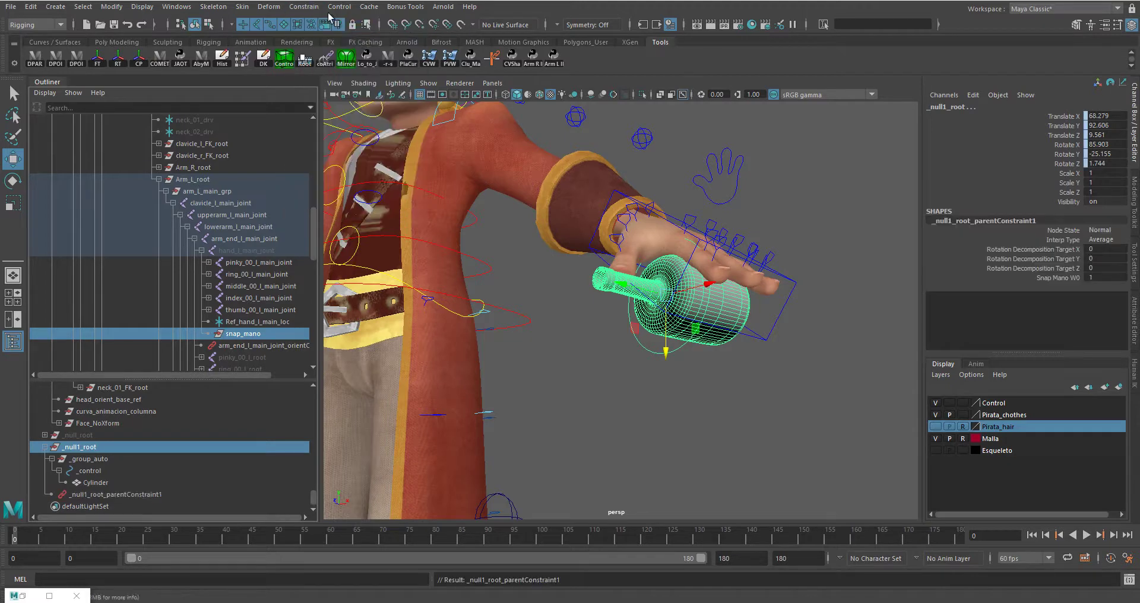
{"action": "left_click", "coordinate": [303, 6]}
{"action": "left_click", "coordinate": [333, 70]}
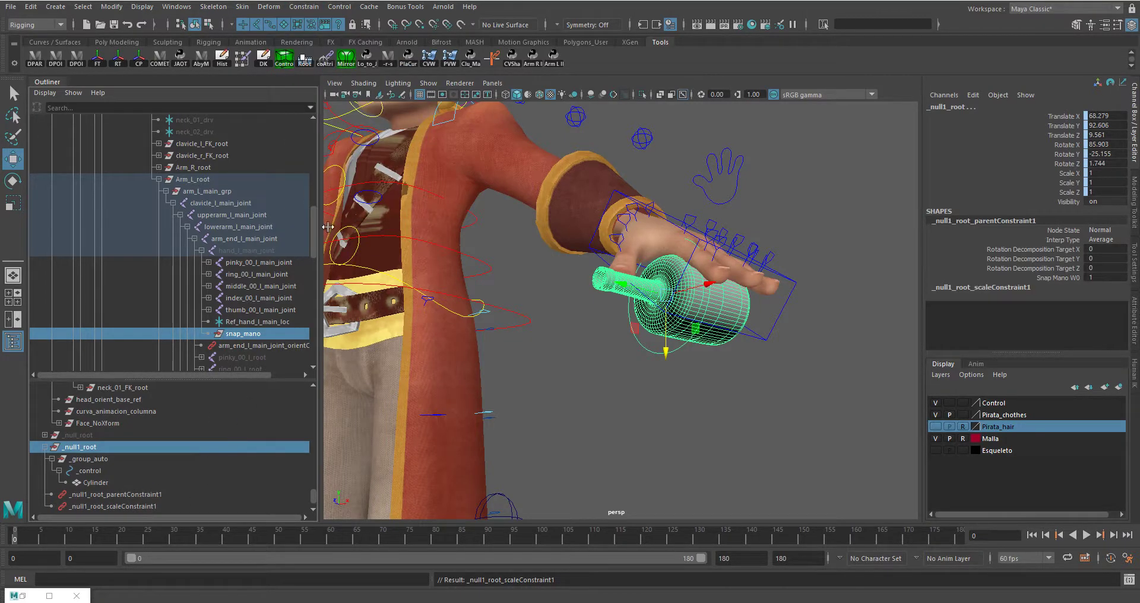
{"action": "left_click", "coordinate": [560, 371]}
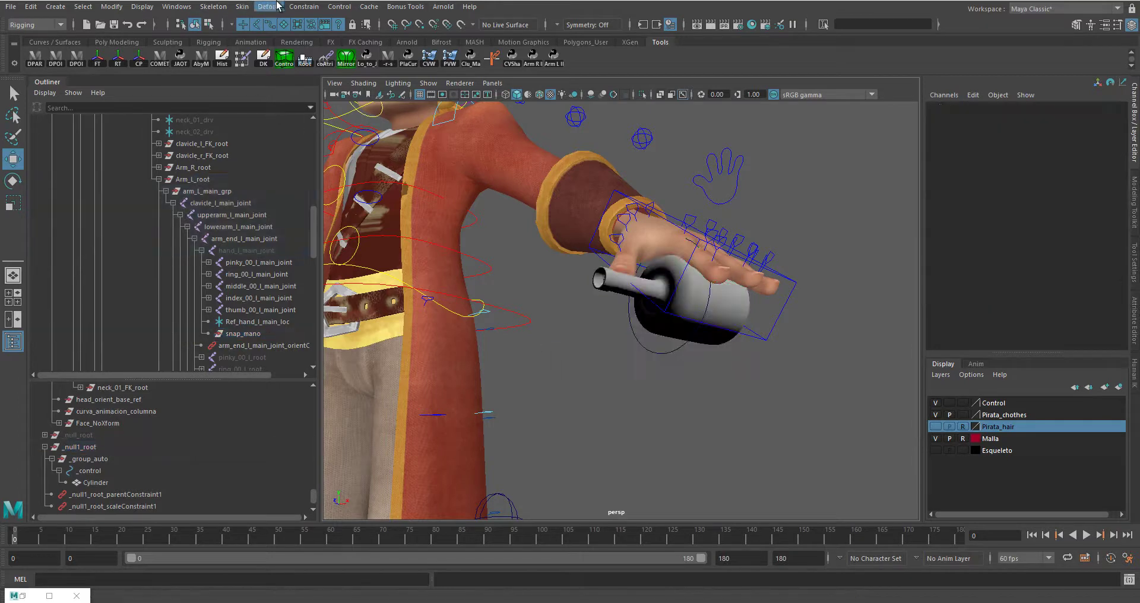
{"action": "left_click", "coordinate": [187, 9]}
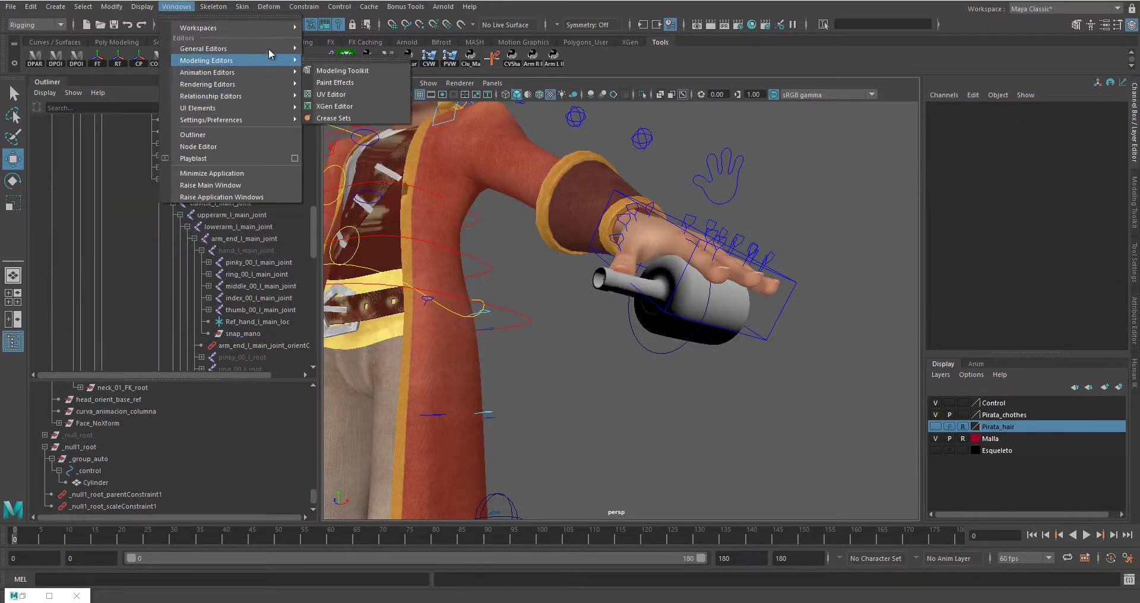
{"action": "mouse_move", "coordinate": [205, 48]}
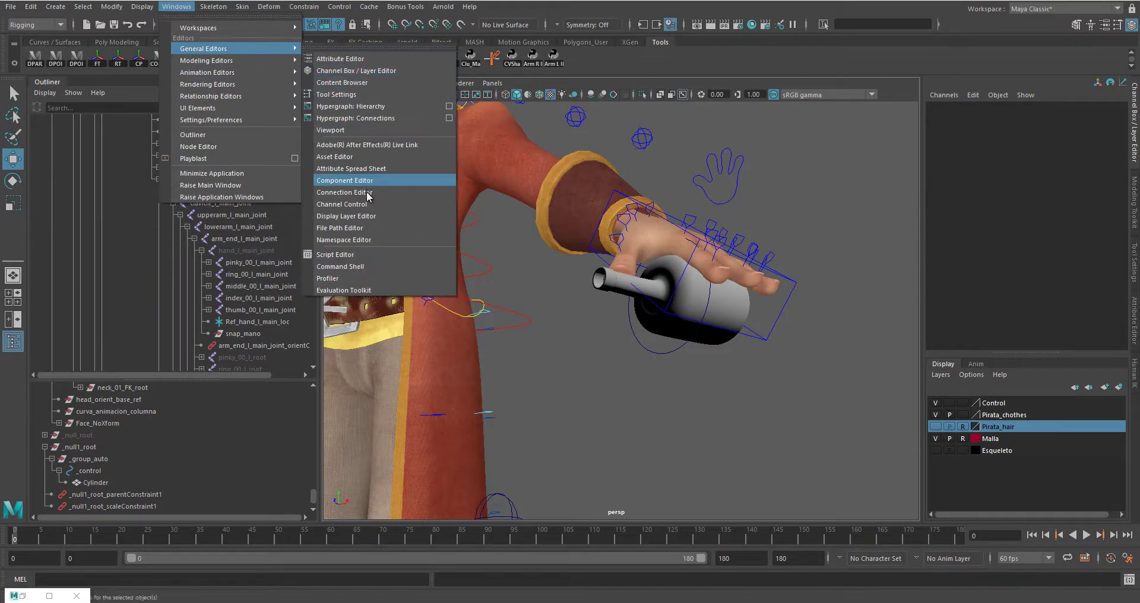
Load the parent and scale constraints as targets and _control as source in the Connection Editor
{"action": "left_click", "coordinate": [344, 192]}
{"action": "left_click_drag", "start_coordinate": [490, 130], "coordinate": [558, 126]}
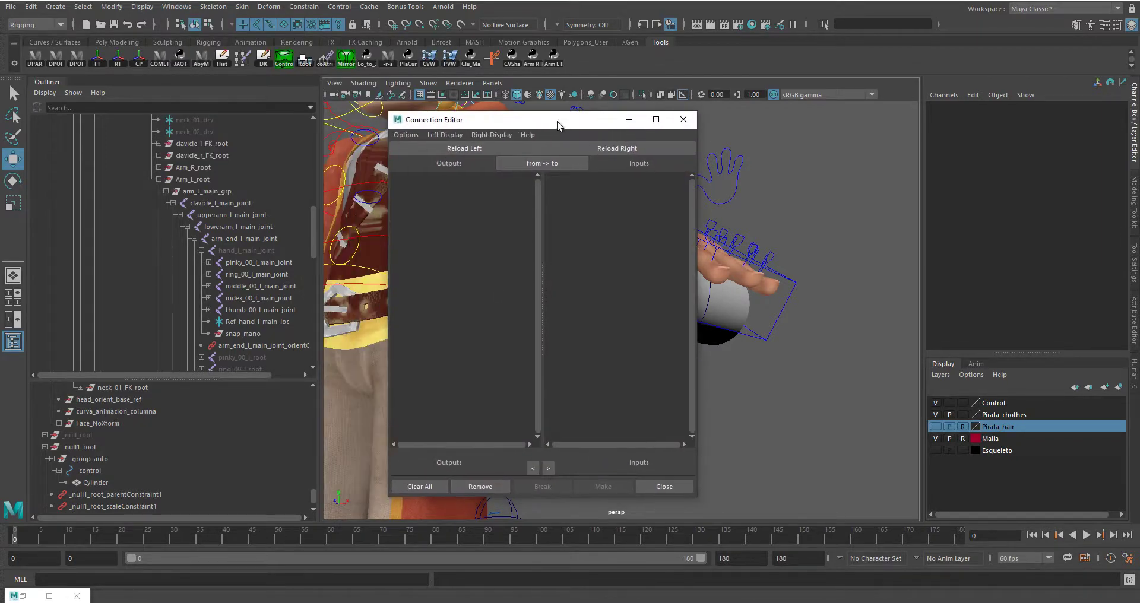
{"action": "left_click", "coordinate": [143, 491]}
{"action": "left_click", "coordinate": [145, 504], "text": "shift"}
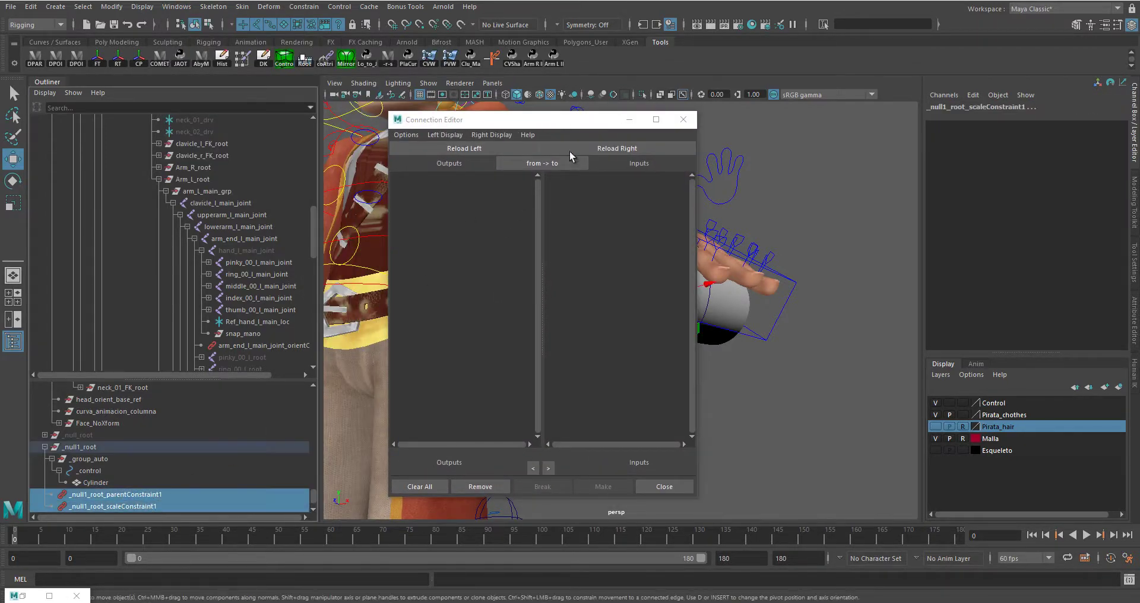
{"action": "left_click", "coordinate": [616, 151]}
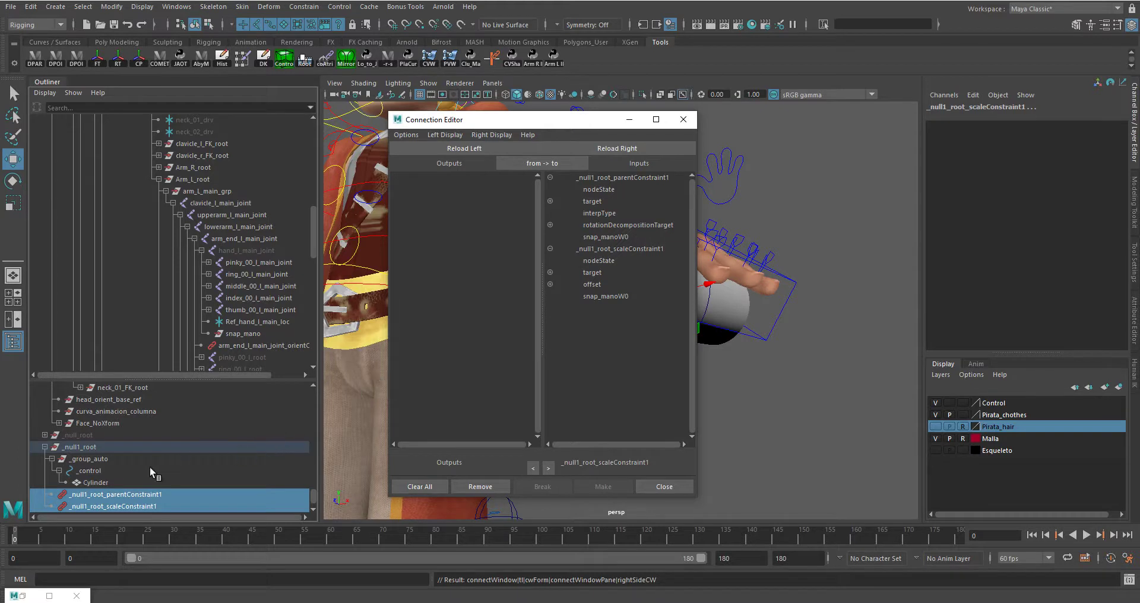
{"action": "left_click", "coordinate": [86, 472]}
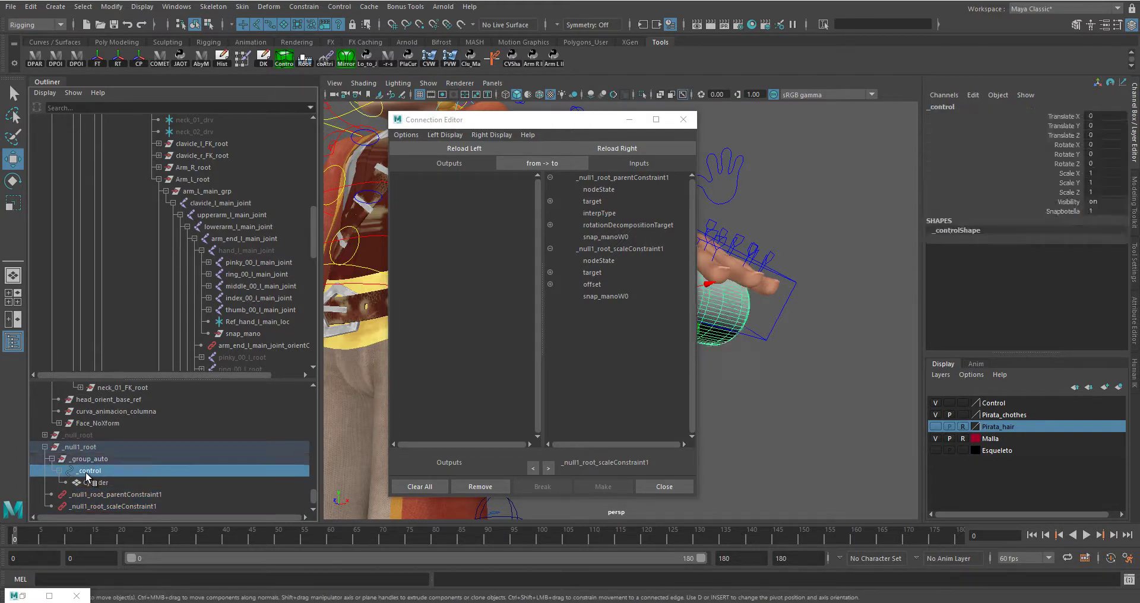
{"action": "left_click", "coordinate": [450, 148]}
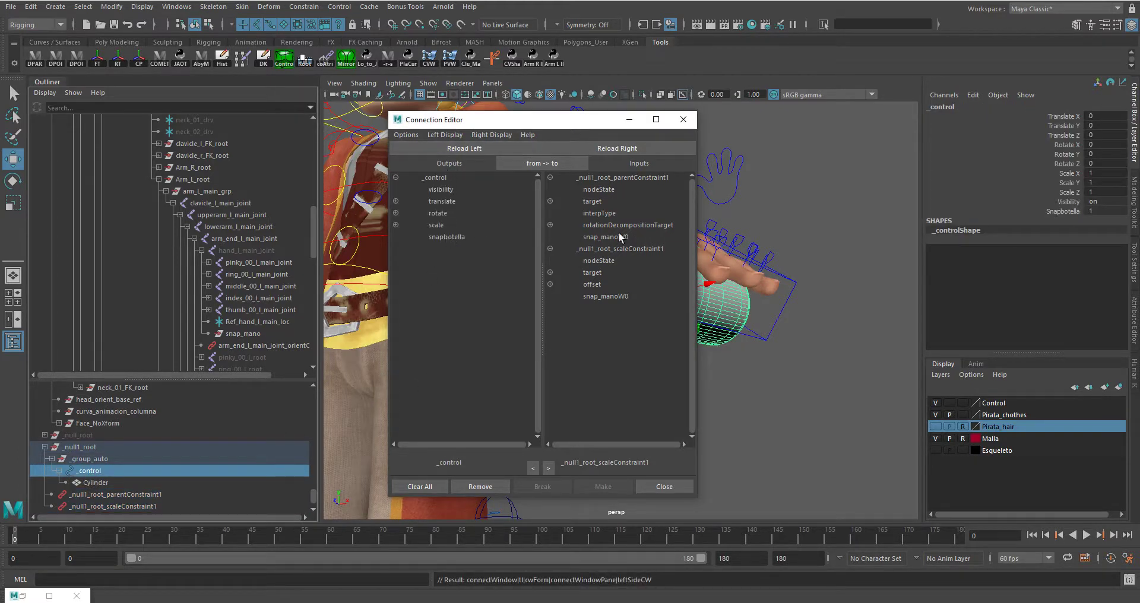
Connect snapbotella to the snap_manoW0 weight of both the parent and scale constraints
{"action": "left_click", "coordinate": [1064, 212]}
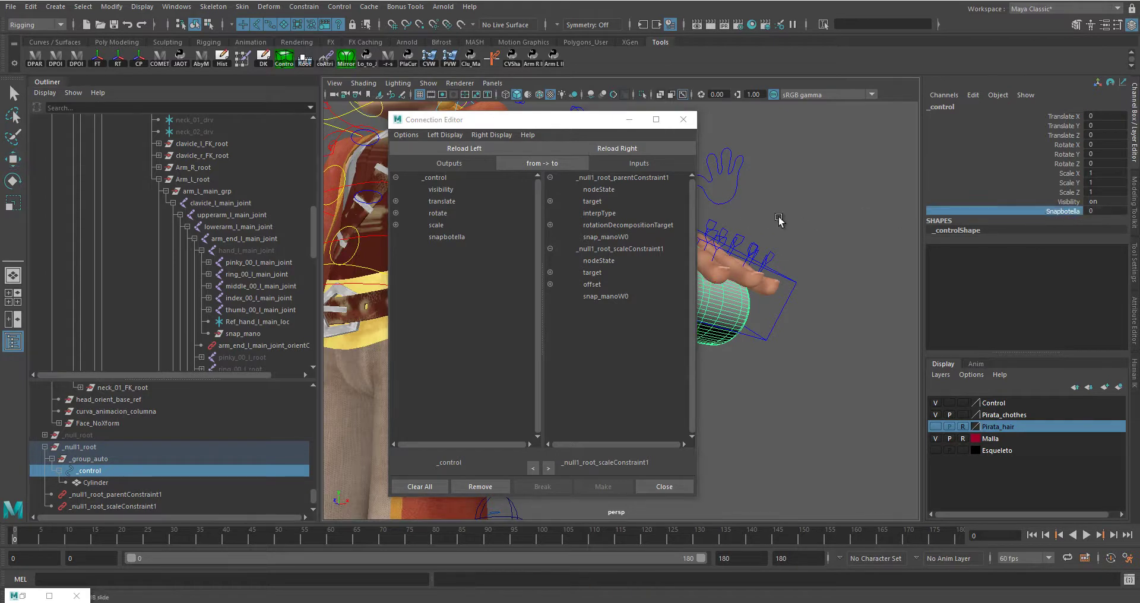
{"action": "left_click", "coordinate": [449, 238]}
{"action": "left_click", "coordinate": [600, 234]}
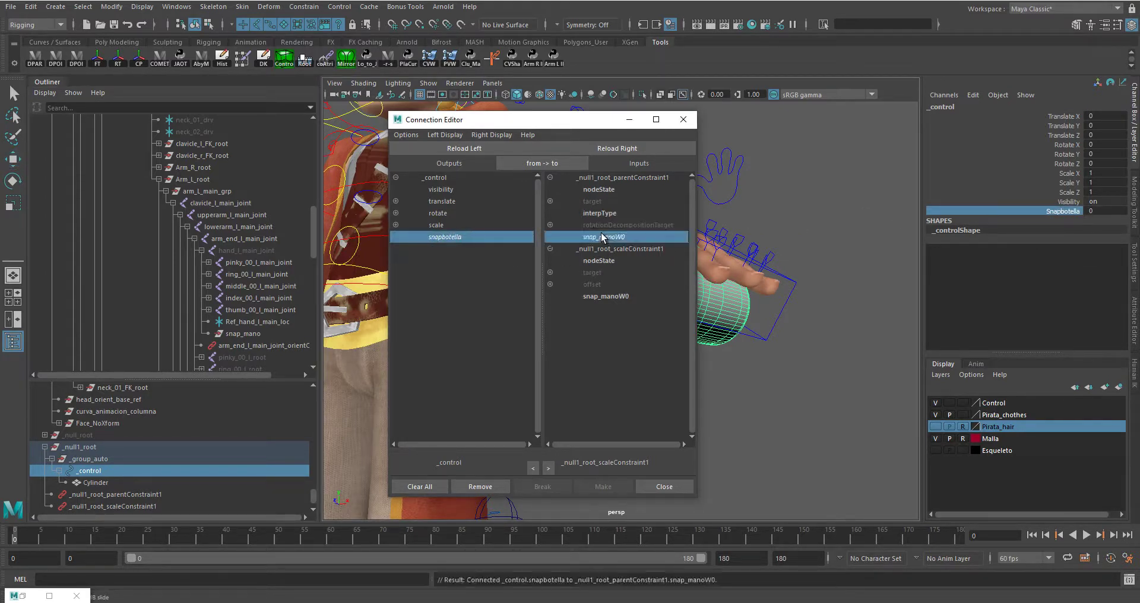
{"action": "left_click", "coordinate": [599, 296]}
{"action": "left_click", "coordinate": [685, 487]}
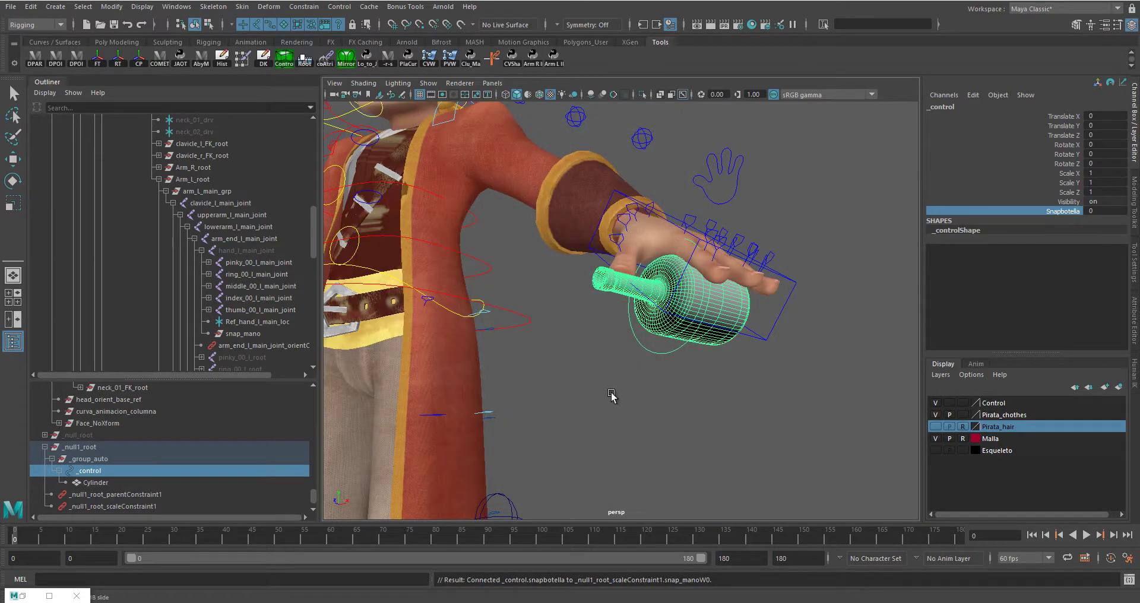
{"action": "left_click", "coordinate": [641, 389]}
{"action": "left_click", "coordinate": [745, 355]}
{"action": "key", "text": "w"}
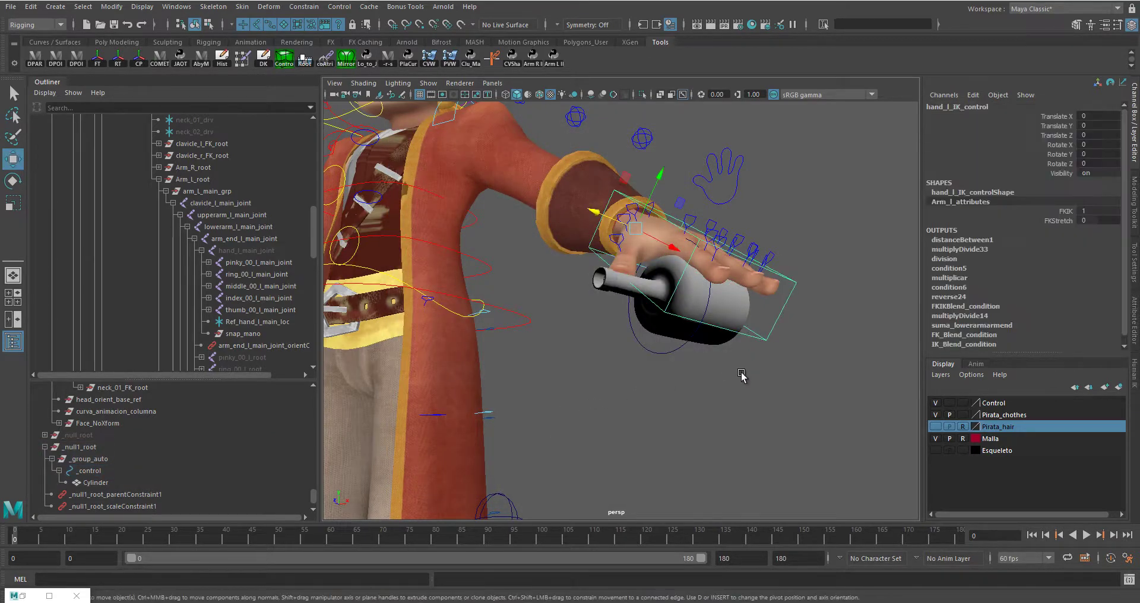
{"action": "key", "text": "a"}
{"action": "scroll", "coordinate": [677, 339], "scroll_direction": "up", "scroll_amount": 3}
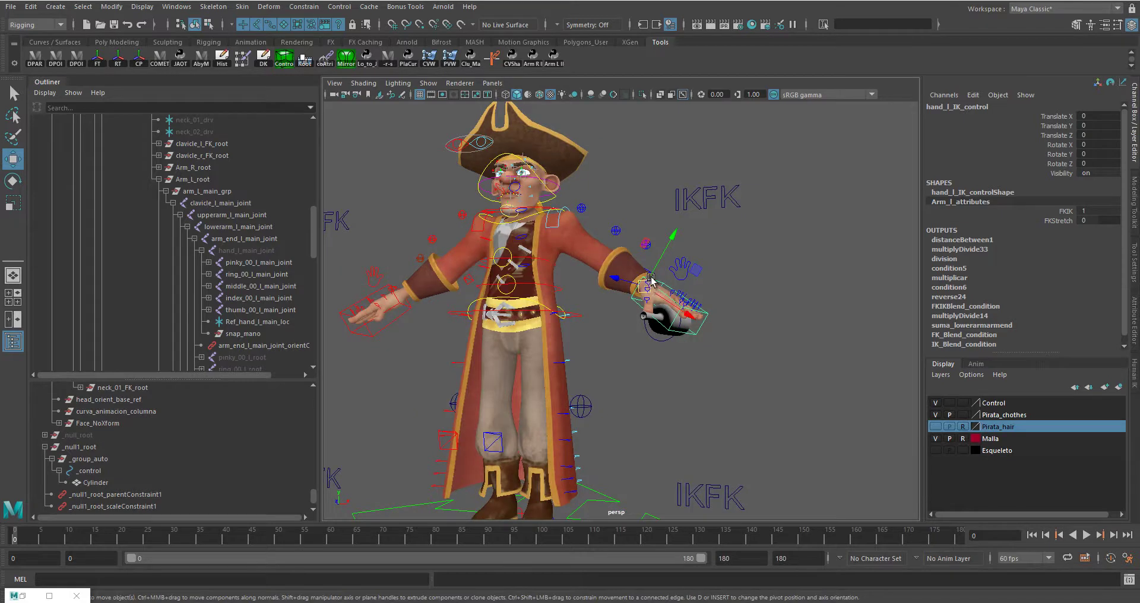
{"action": "left_click_drag", "start_coordinate": [651, 279], "coordinate": [675, 266]}
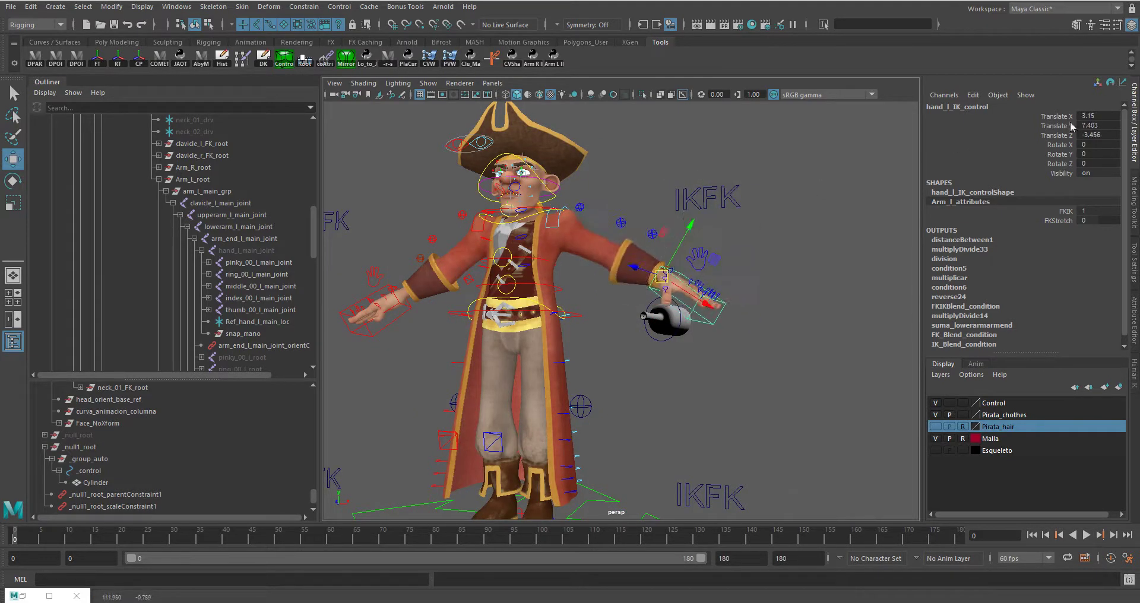
{"action": "left_click_drag", "start_coordinate": [1093, 116], "coordinate": [1098, 136]}
{"action": "type", "text": "0"}
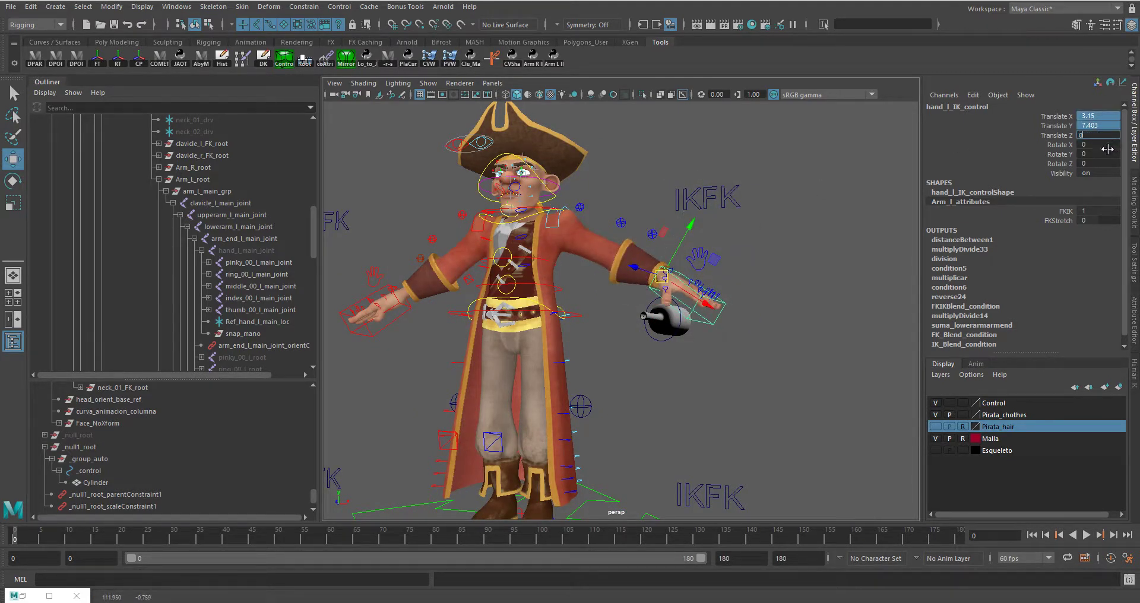
{"action": "key", "text": "Return"}
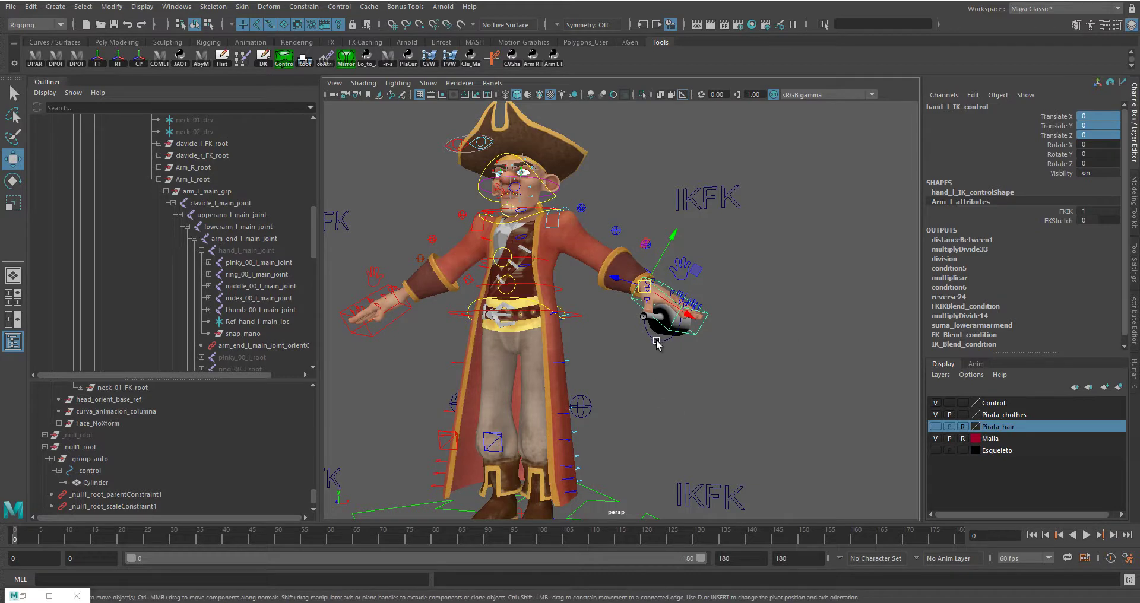
{"action": "left_click", "coordinate": [656, 341]}
{"action": "left_click", "coordinate": [1062, 212]}
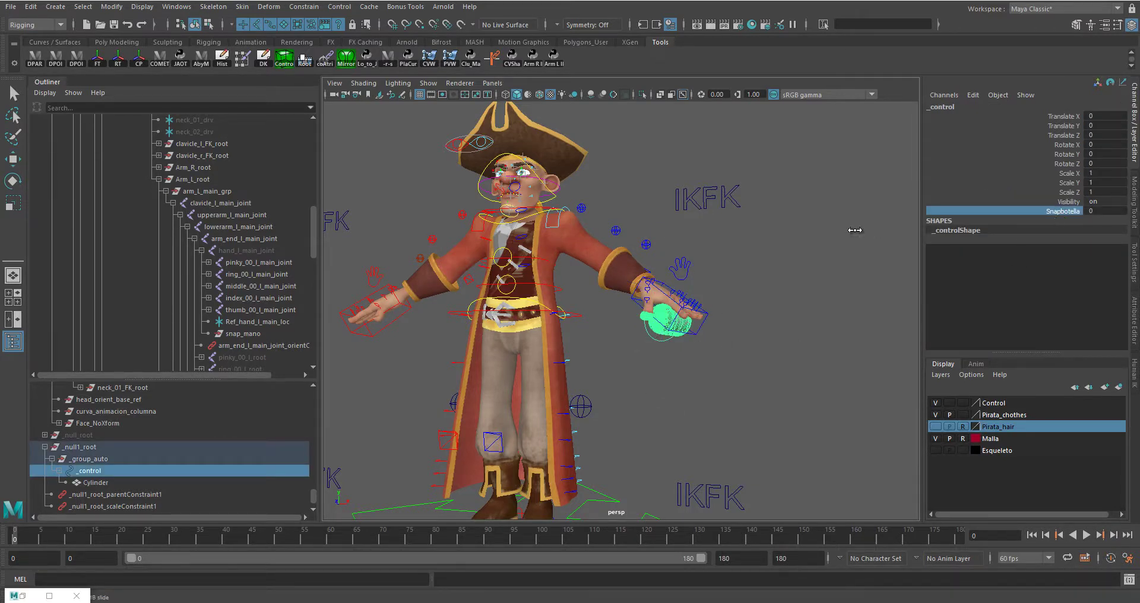
{"action": "left_click", "coordinate": [700, 330]}
{"action": "key", "text": "w"}
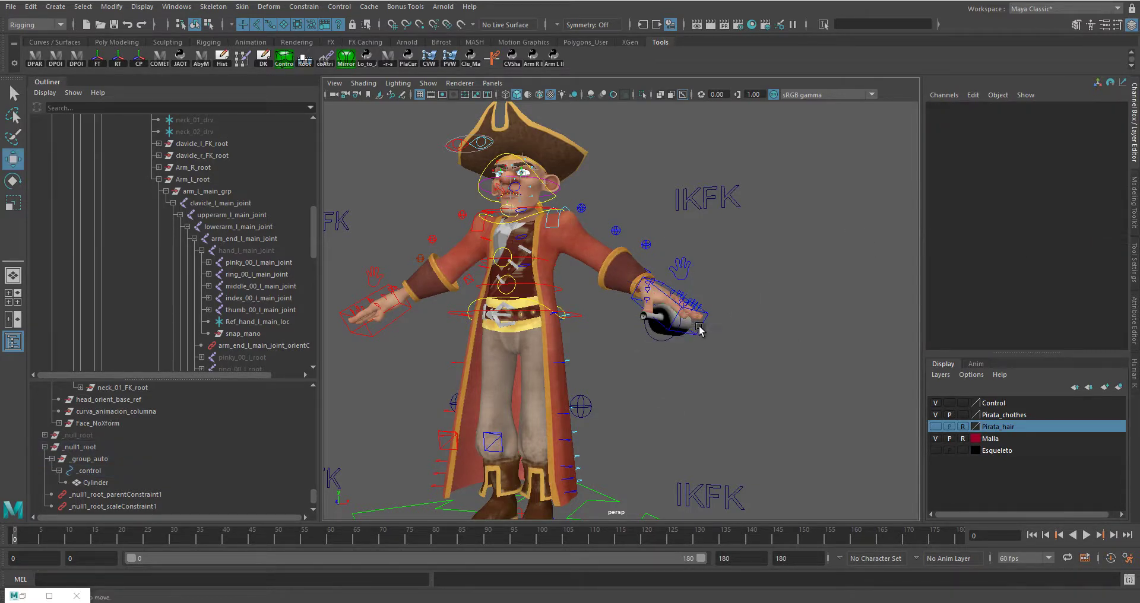
{"action": "mouse_move", "coordinate": [701, 330]}
{"action": "left_mouse_down"}
{"action": "mouse_move", "coordinate": [612, 276]}
{"action": "mouse_move", "coordinate": [668, 235]}
{"action": "mouse_move", "coordinate": [663, 274]}
{"action": "left_mouse_up"}
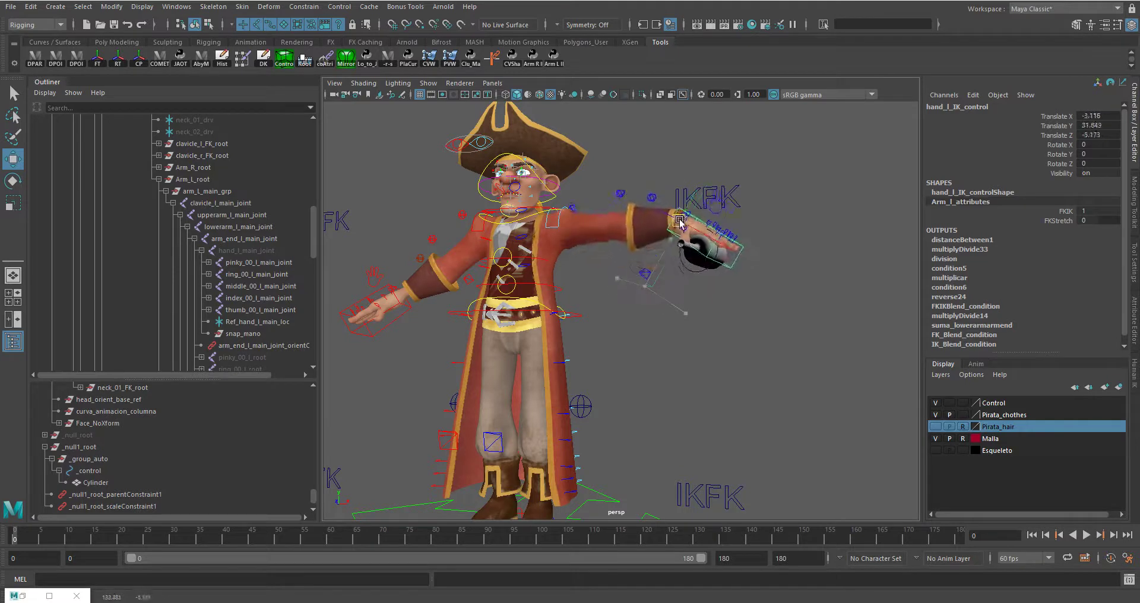
{"action": "key", "text": "ctrl+z"}
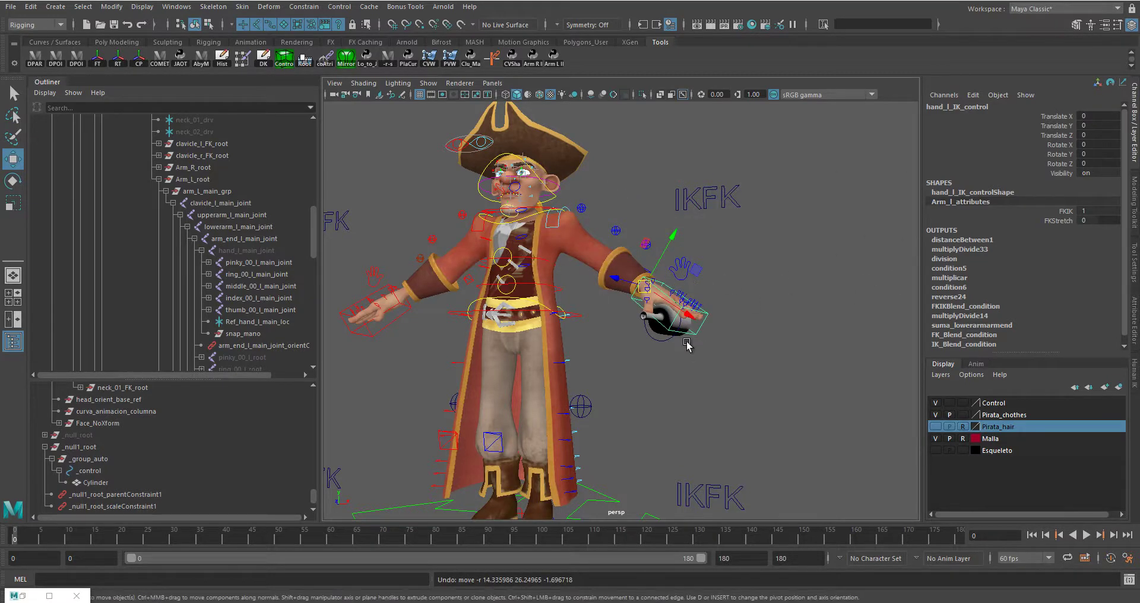